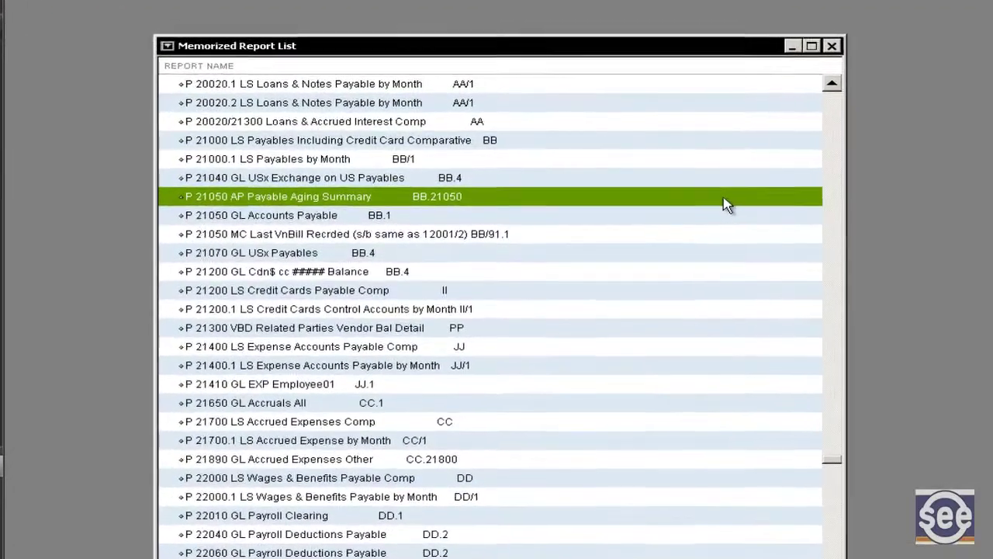
Open the memorized P 21050 AP Payable Aging Summary report and set its date range to Last Fiscal Year in the report customization
{"action": "double_click", "coordinate": [622, 183]}
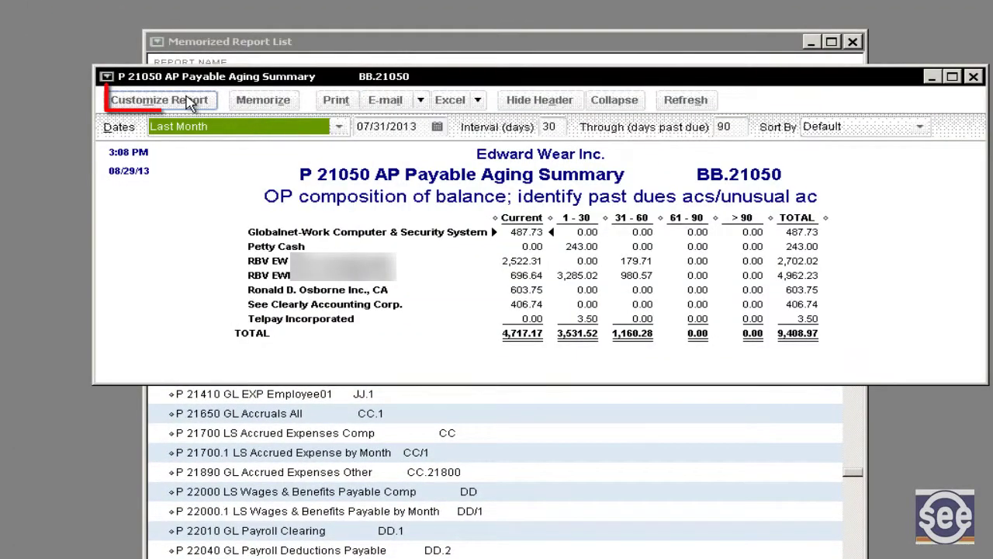
{"action": "left_click", "coordinate": [192, 102]}
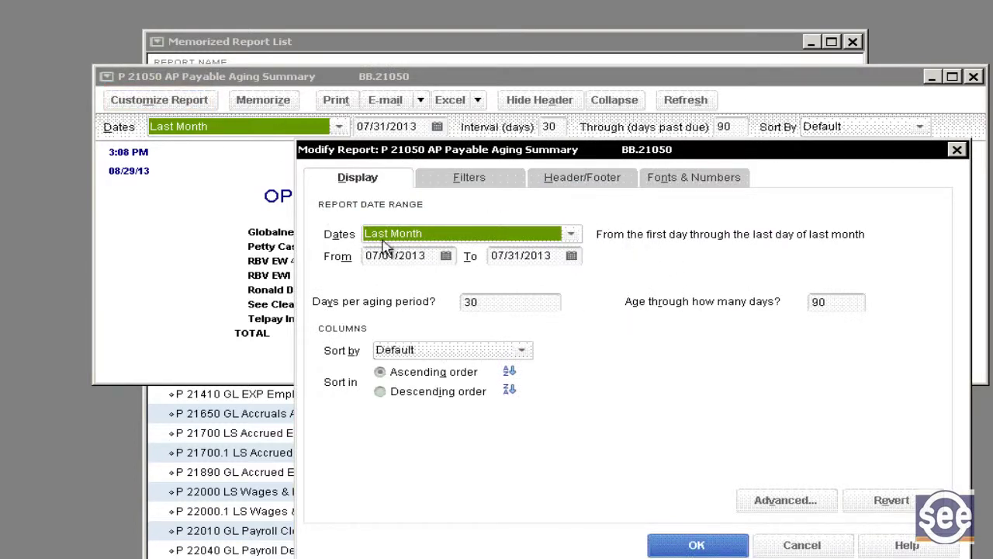
{"action": "left_click", "coordinate": [571, 233]}
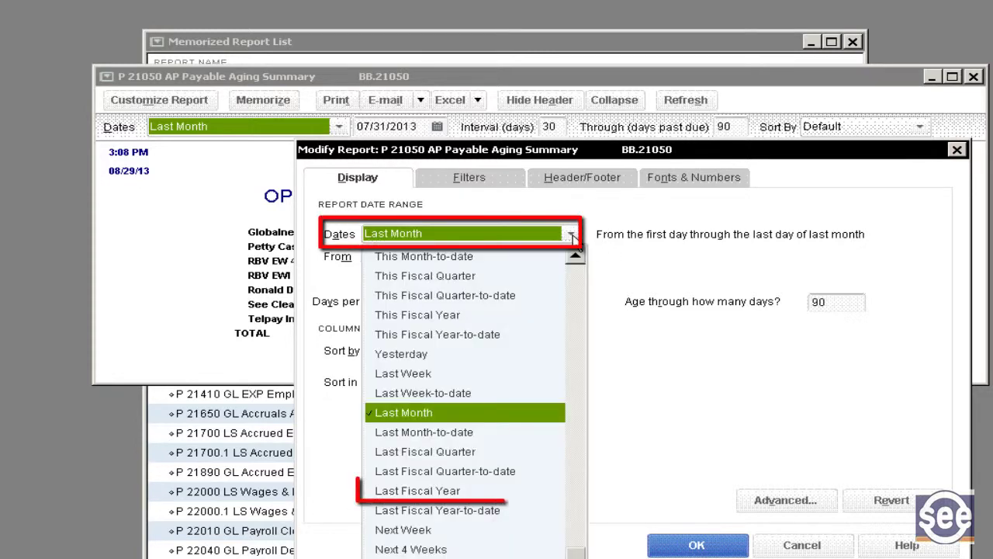
{"action": "left_click", "coordinate": [470, 491]}
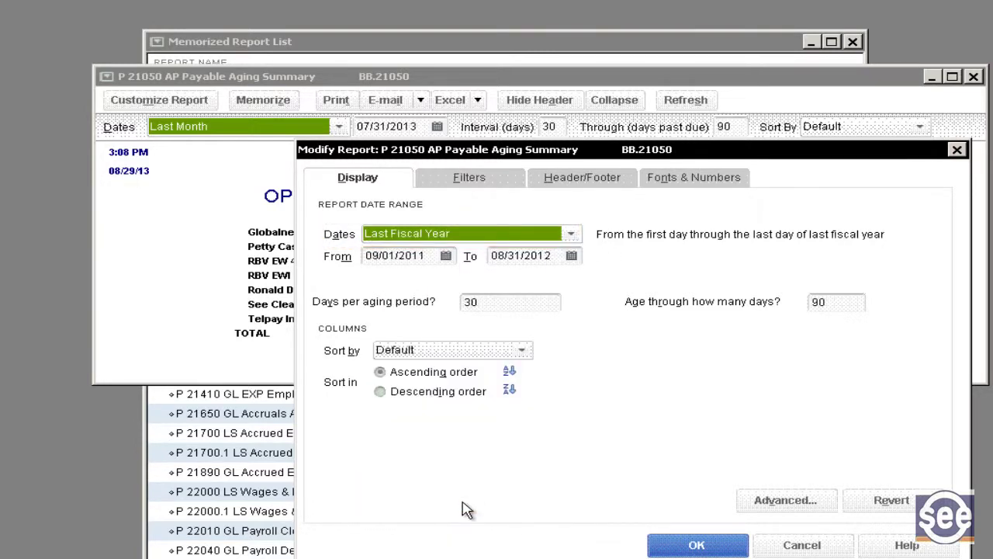
Replace the report header's subtitle with 8/31/2012
{"action": "left_click", "coordinate": [482, 179]}
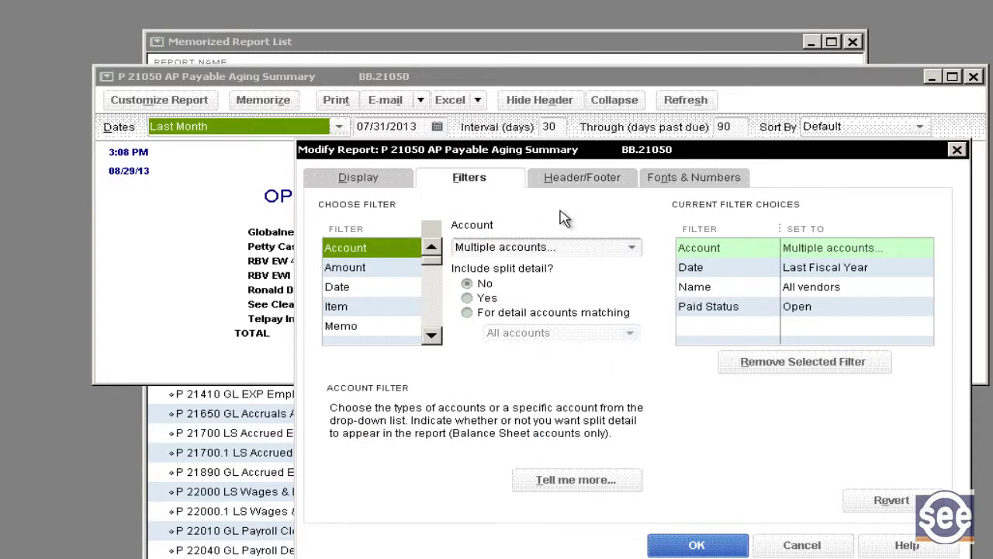
{"action": "left_click", "coordinate": [583, 186]}
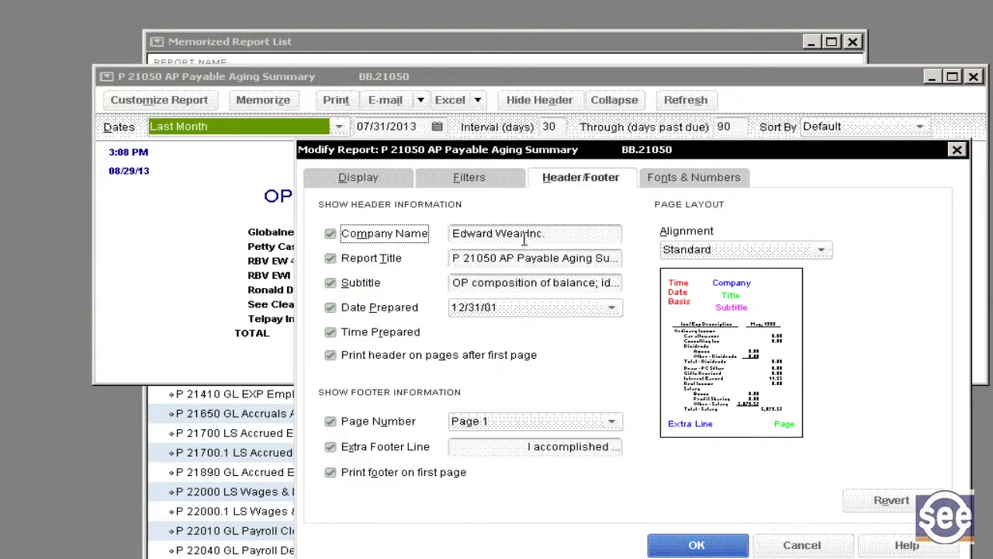
{"action": "left_click", "coordinate": [450, 283]}
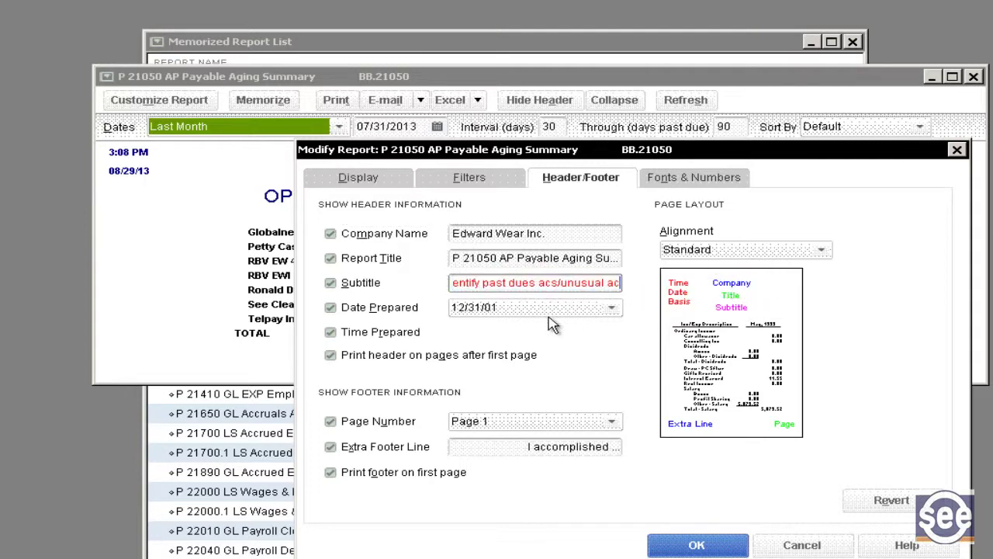
{"action": "key", "text": "BackSpace"}
{"action": "key", "text": "BackSpace"}
{"action": "key", "text": "BackSpace"}
{"action": "key", "text": "BackSpace"}
{"action": "key", "text": "BackSpace"}
{"action": "key", "text": "BackSpace"}
{"action": "key", "text": "BackSpace"}
{"action": "key", "text": "BackSpace"}
{"action": "key", "text": "BackSpace"}
{"action": "key", "text": "BackSpace"}
{"action": "key", "text": "BackSpace"}
{"action": "key", "text": "BackSpace"}
{"action": "key", "text": "BackSpace"}
{"action": "key", "text": "BackSpace"}
{"action": "key", "text": "BackSpace"}
{"action": "key", "text": "BackSpace"}
{"action": "key", "text": "BackSpace"}
{"action": "key", "text": "BackSpace"}
{"action": "key", "text": "BackSpace"}
{"action": "key", "text": "BackSpace"}
{"action": "key", "text": "Home"}
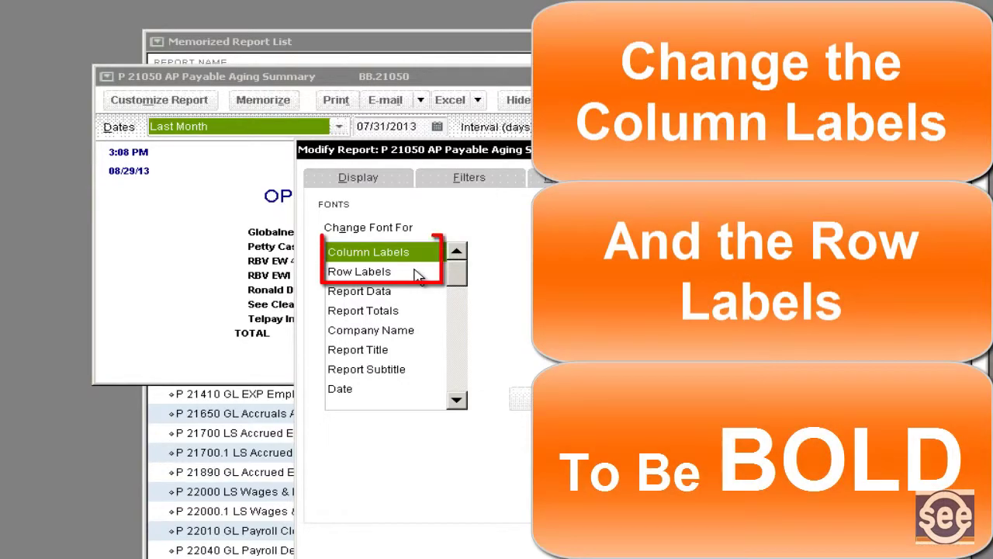
Show negative numbers in parentheses, apply the customization and memorize the report, replacing the original
{"action": "left_click", "coordinate": [418, 273]}
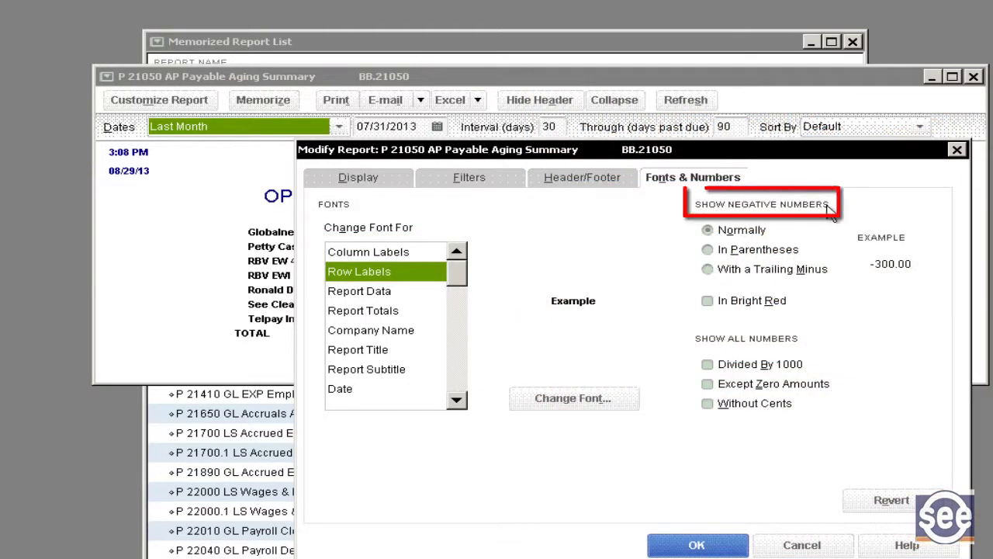
{"action": "left_click", "coordinate": [714, 253]}
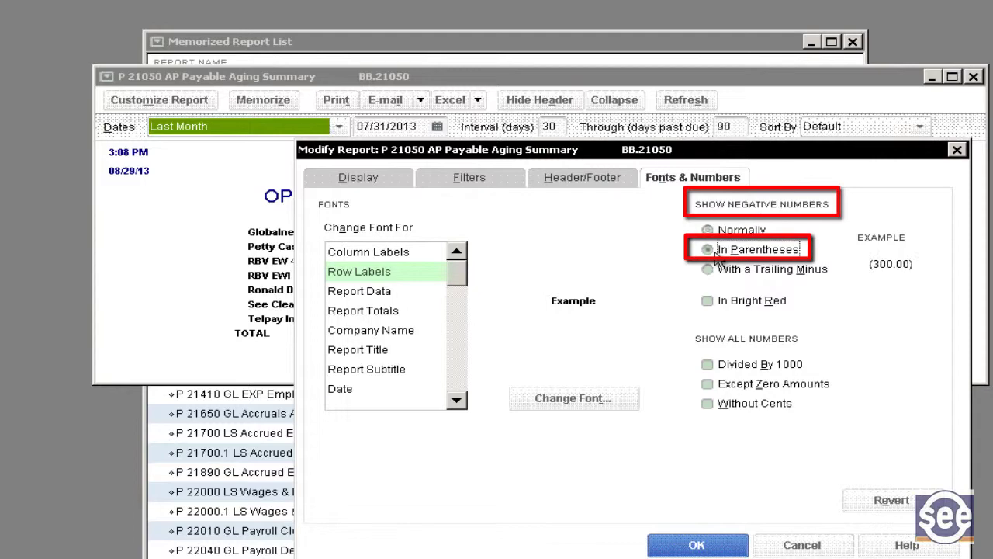
{"action": "left_click", "coordinate": [696, 543]}
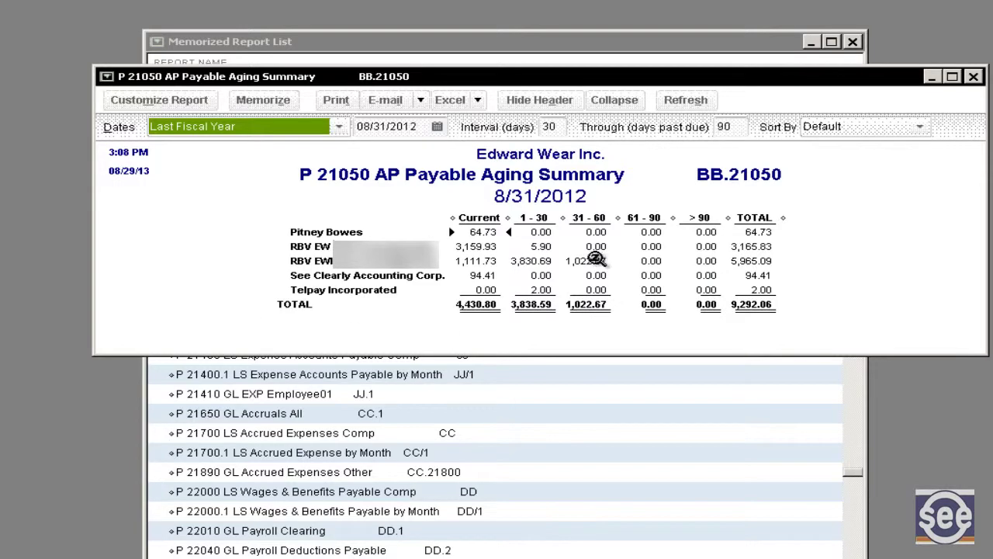
{"action": "left_click", "coordinate": [263, 100]}
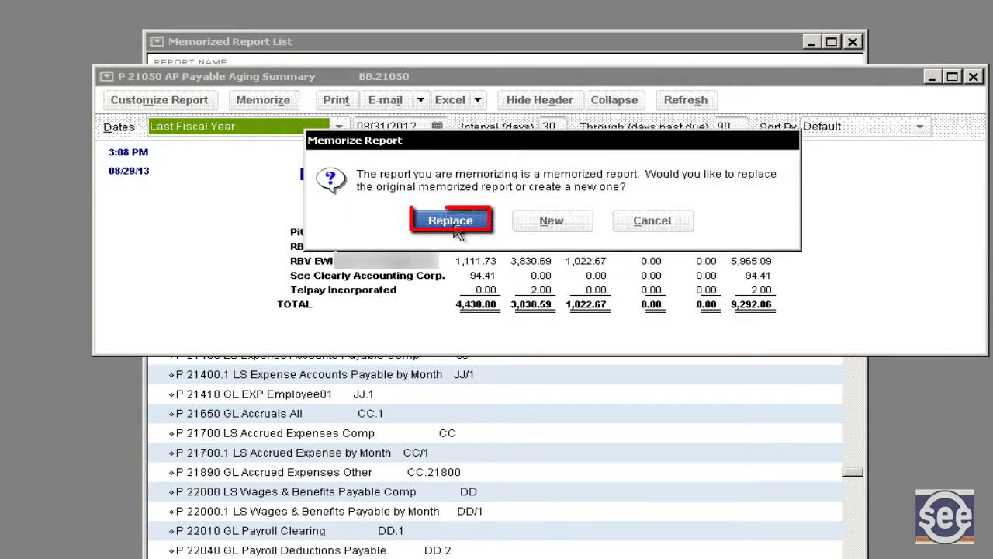
{"action": "left_click", "coordinate": [450, 221]}
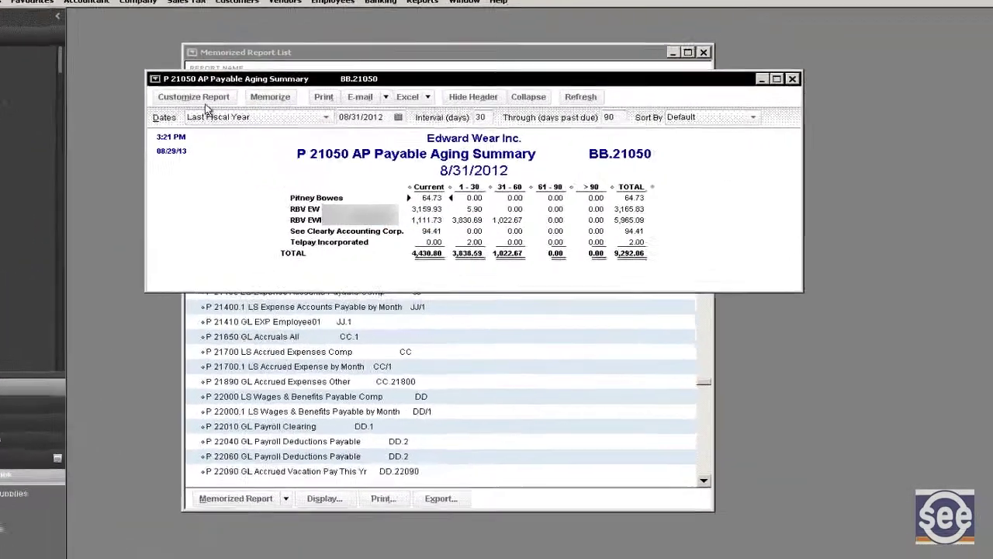
Customize the aging summary again and set its date range to Last Month
{"action": "left_click", "coordinate": [247, 116]}
{"action": "left_click", "coordinate": [345, 190]}
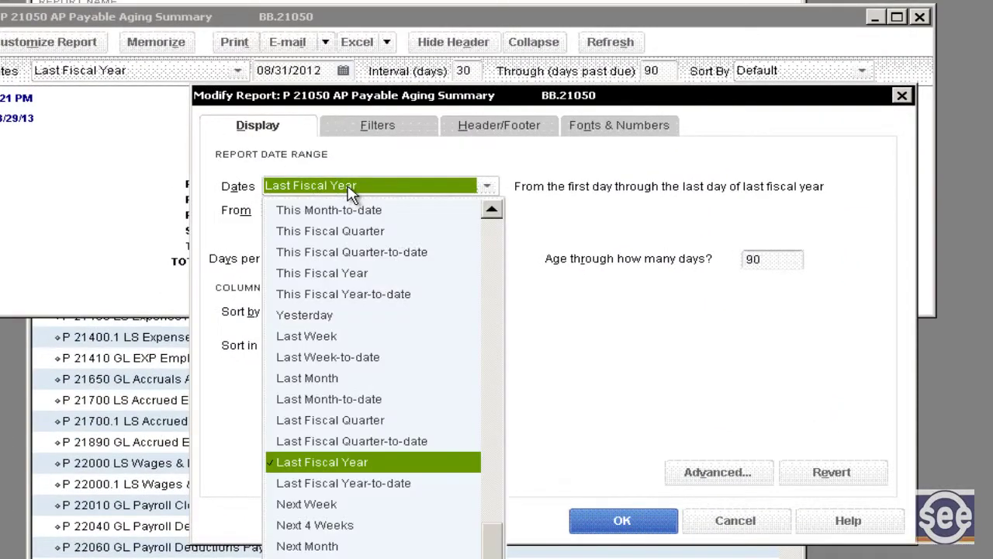
{"action": "left_click", "coordinate": [335, 380]}
Change the report title to begin with AP 21050 Payable Aging Summary, apply it and start memorizing the report
{"action": "left_click", "coordinate": [504, 126]}
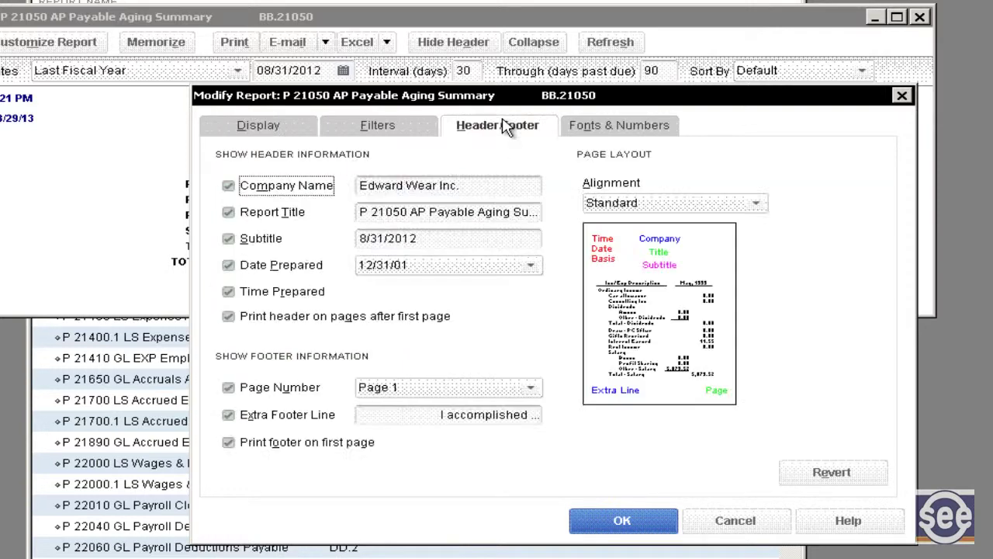
{"action": "left_click", "coordinate": [365, 211]}
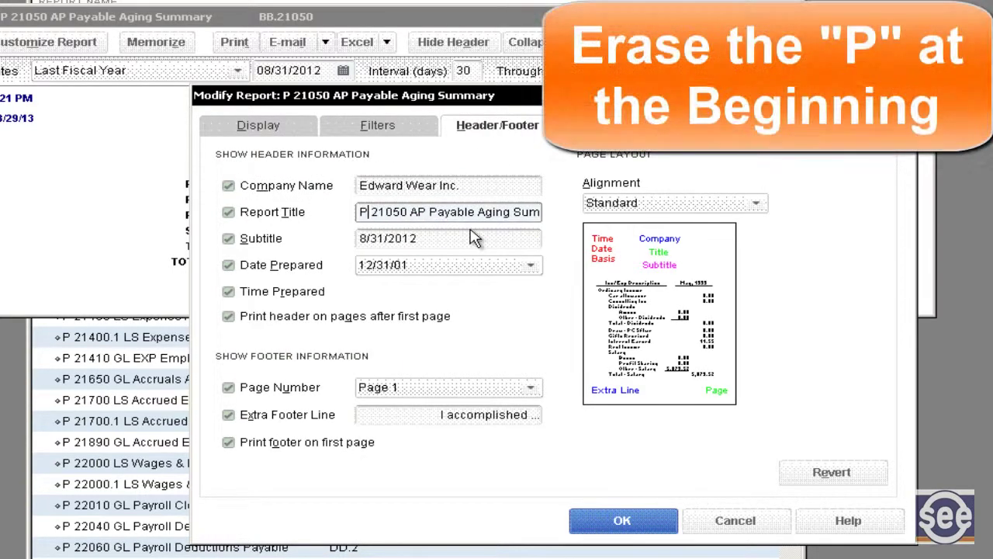
{"action": "key", "text": "BackSpace"}
{"action": "type", "text": "AP"}
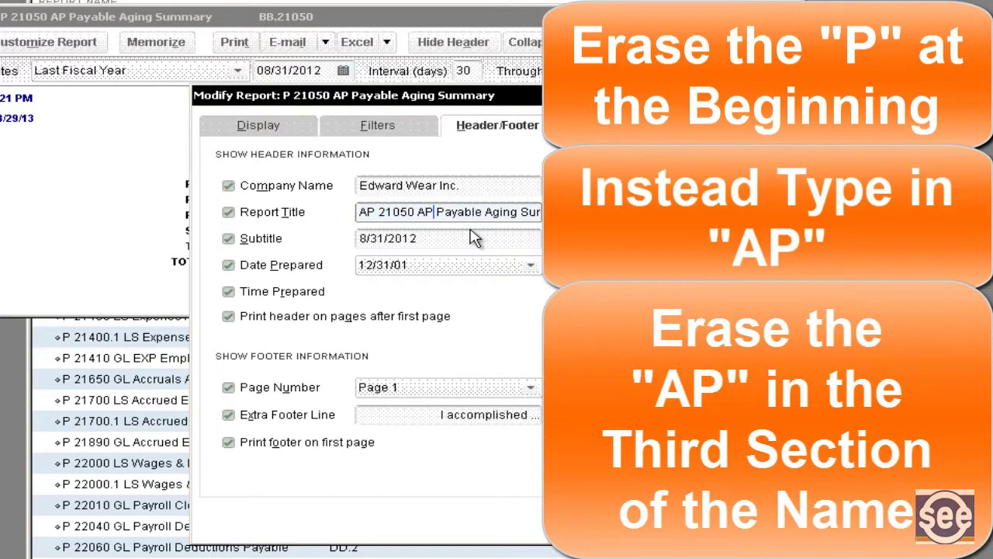
{"action": "key", "text": "Right"}
{"action": "key", "text": "Right"}
{"action": "key", "text": "Right"}
{"action": "key", "text": "Right"}
{"action": "key", "text": "Right"}
{"action": "key", "text": "Right"}
{"action": "key", "text": "Right"}
{"action": "key", "text": "BackSpace"}
{"action": "key", "text": "BackSpace"}
{"action": "key", "text": "BackSpace"}
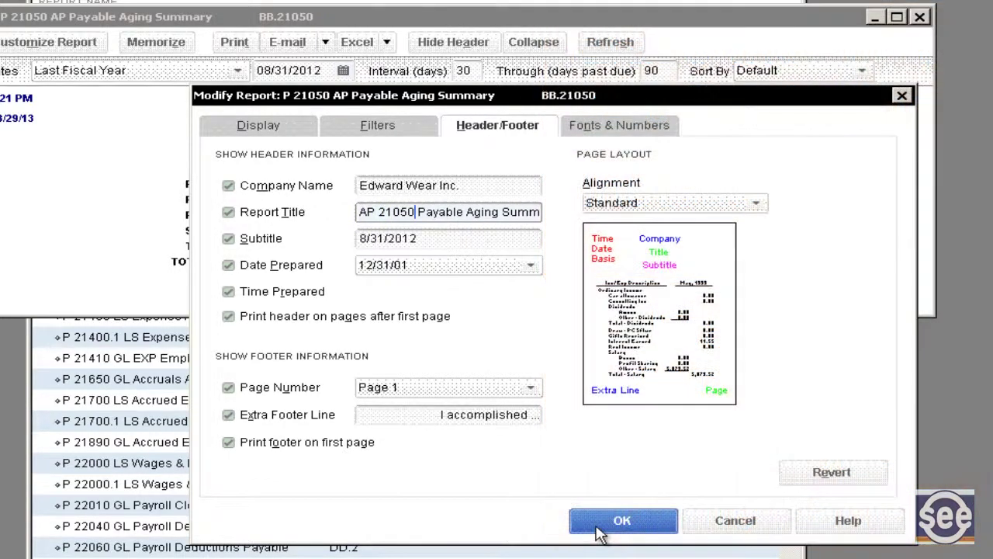
{"action": "left_click", "coordinate": [598, 528]}
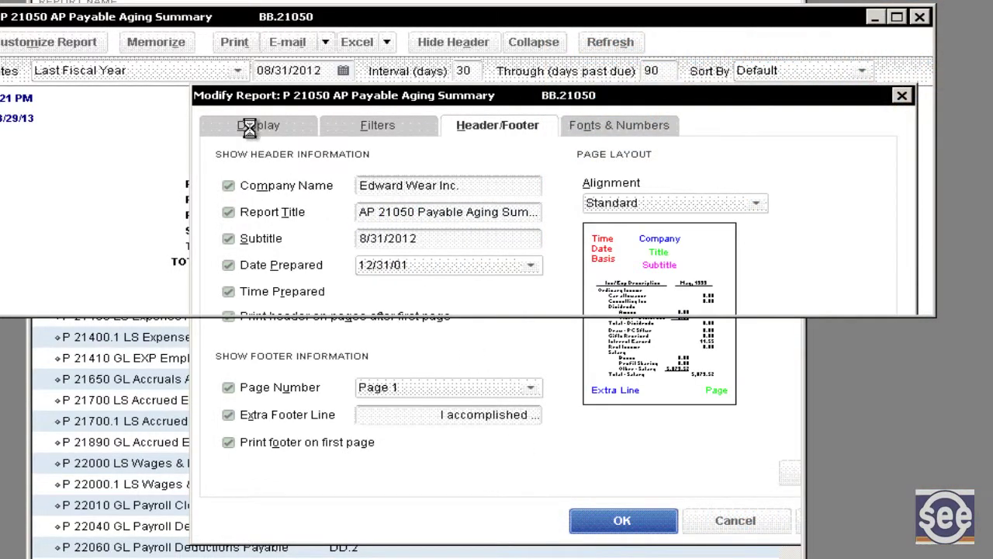
{"action": "left_click", "coordinate": [159, 43]}
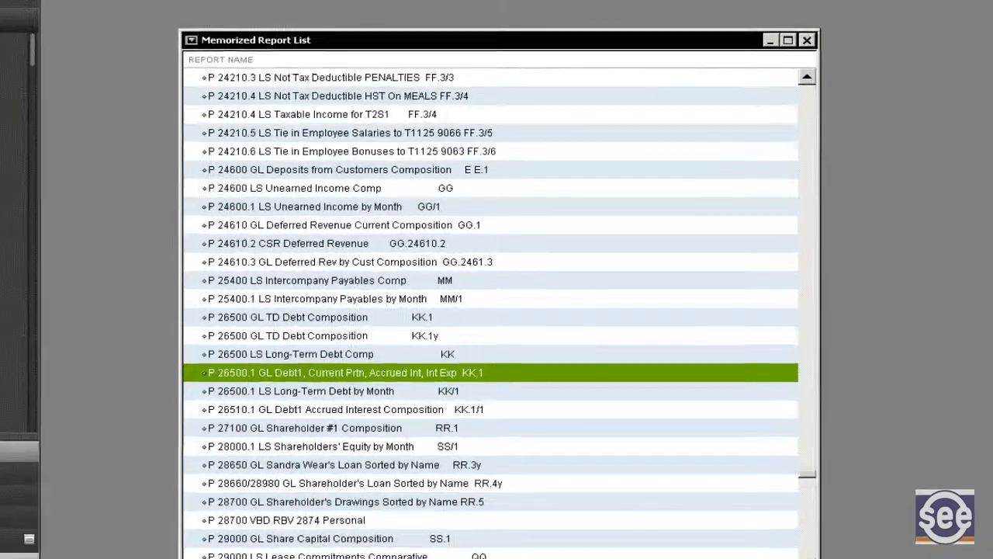
Display the memorized P 26500.1 GL Debt1 report and set its date range to Last Fiscal Year in the report customization
{"action": "left_click", "coordinate": [204, 522]}
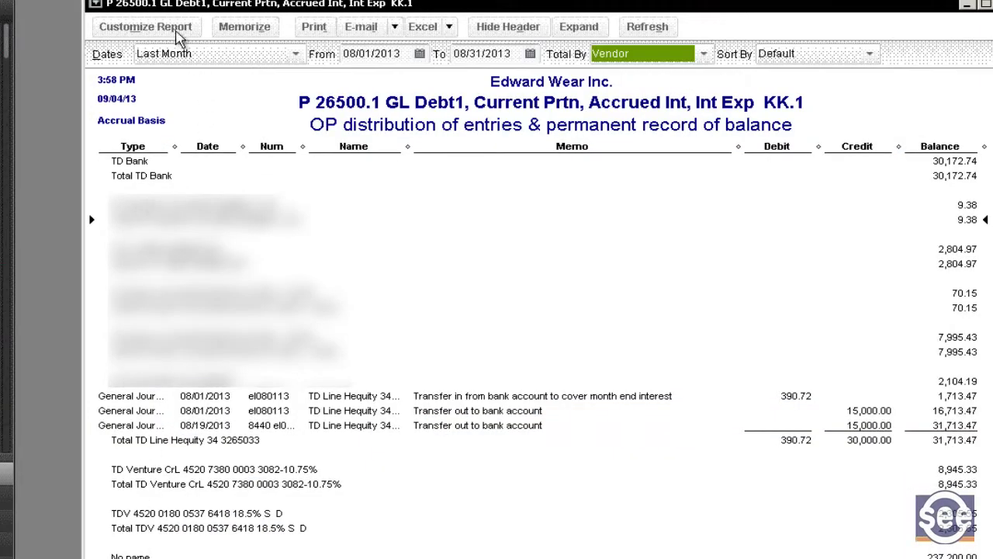
{"action": "left_click", "coordinate": [178, 29]}
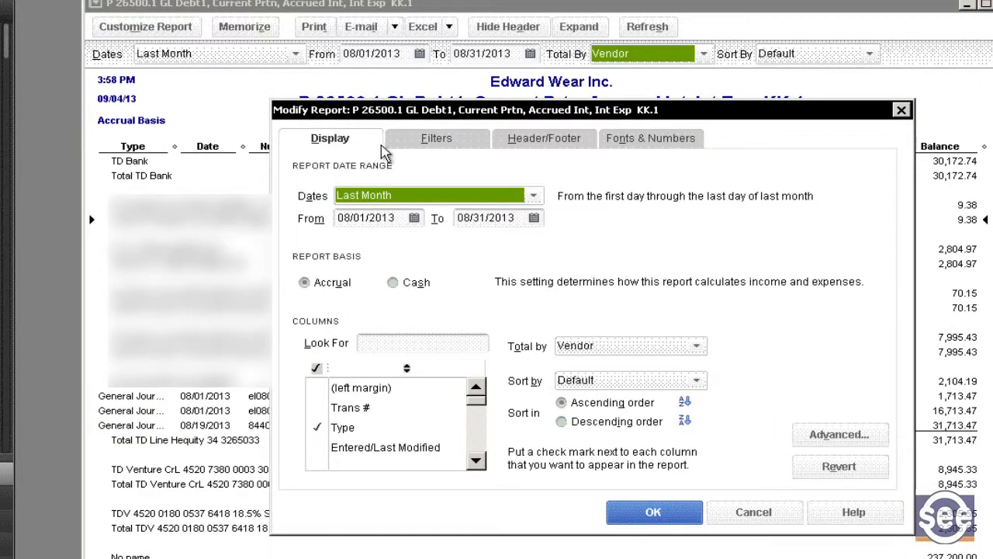
{"action": "left_click", "coordinate": [409, 198]}
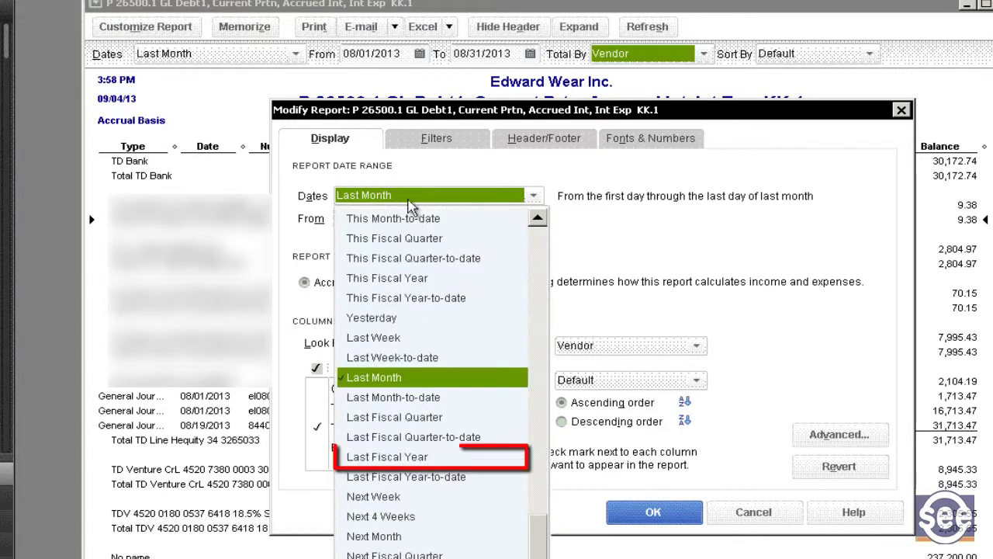
{"action": "left_click", "coordinate": [423, 399]}
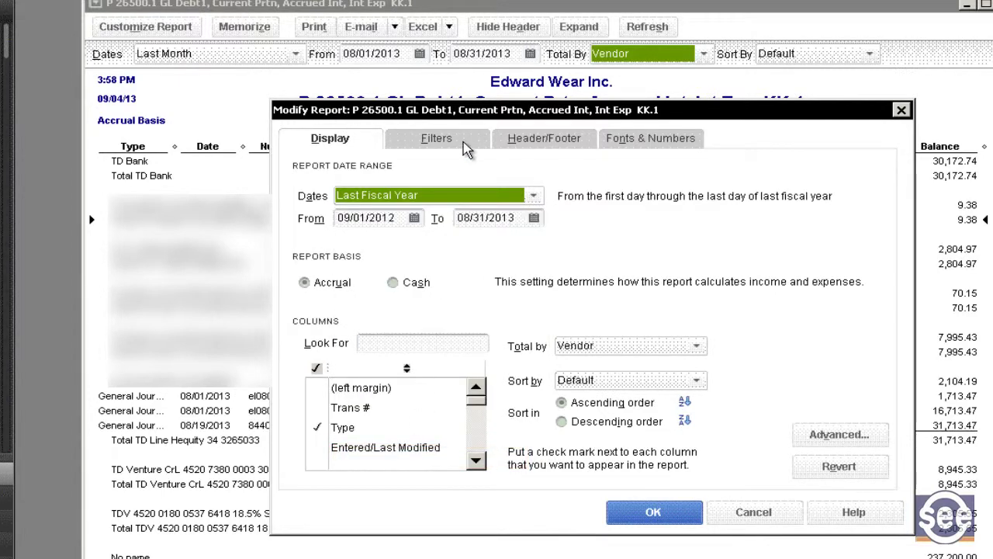
Review the multiple-accounts filter from the 265 long-term debt accounts through expense account 97484, and accept the selection
{"action": "left_click", "coordinate": [464, 144]}
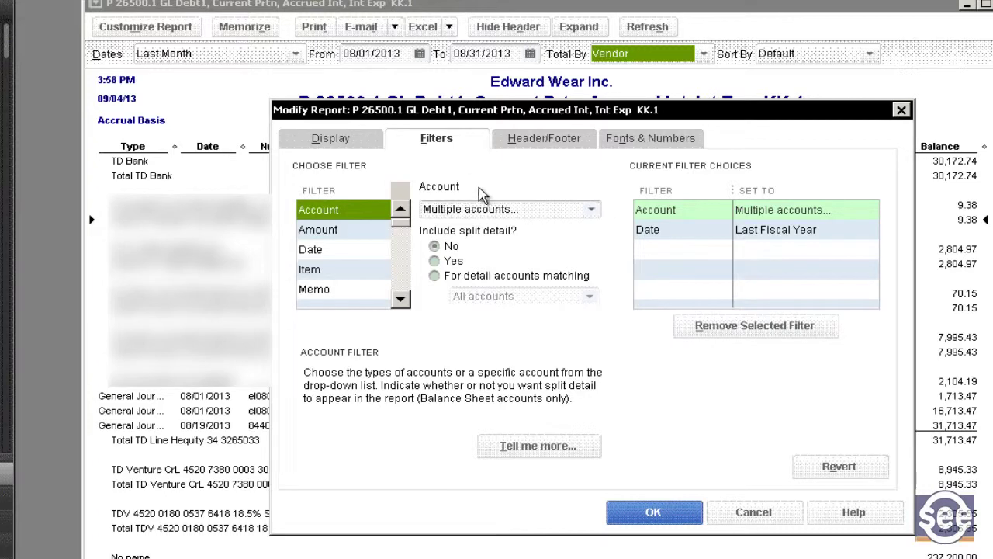
{"action": "left_click", "coordinate": [593, 211]}
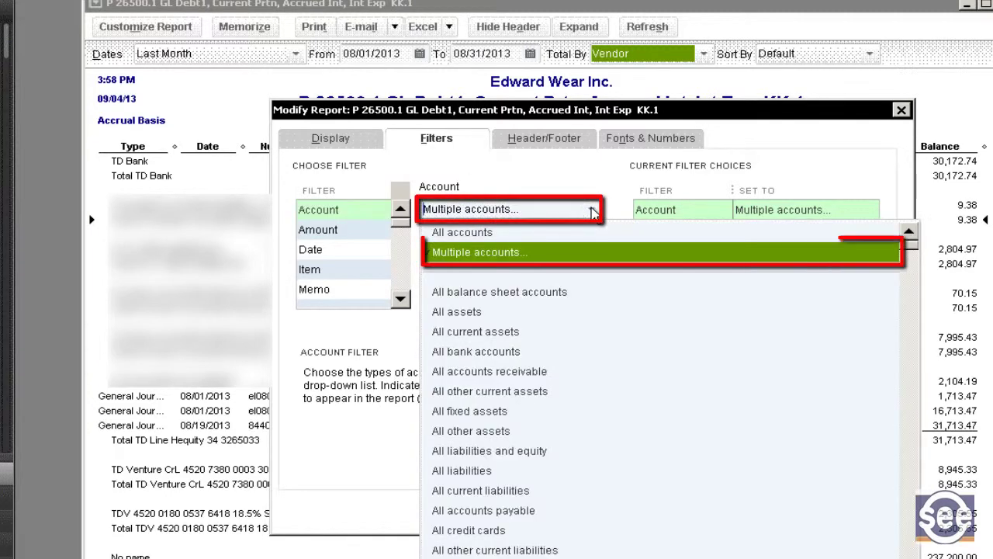
{"action": "left_click", "coordinate": [582, 259]}
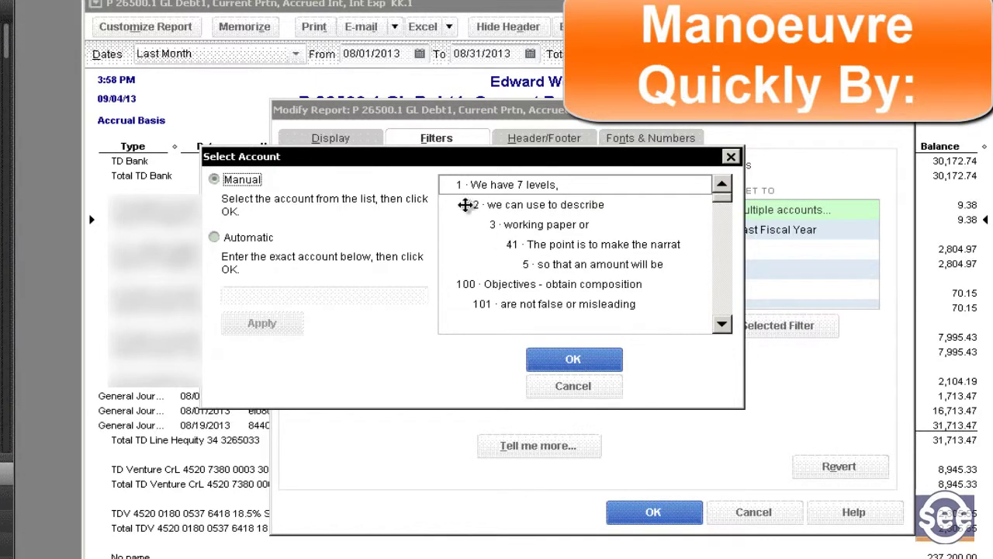
{"action": "left_click", "coordinate": [455, 186]}
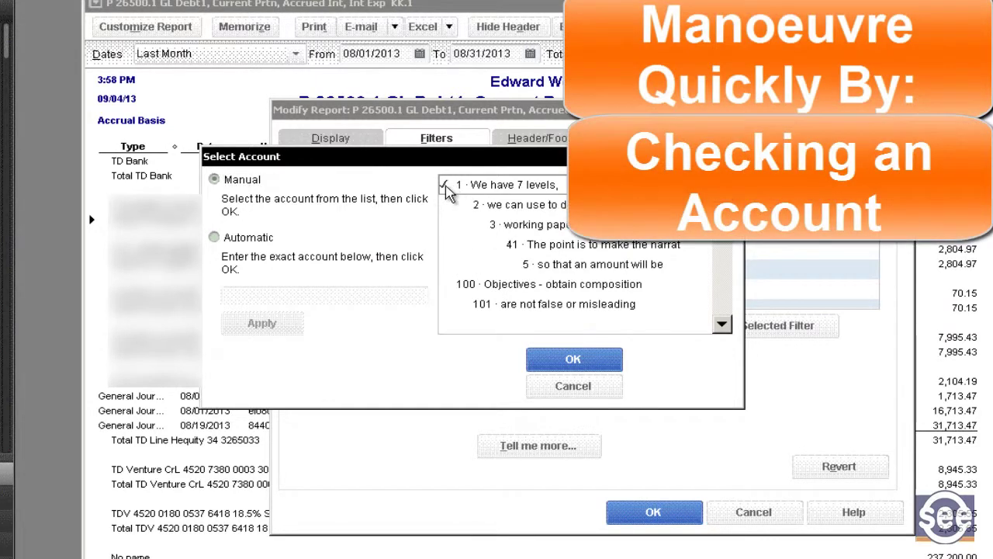
{"action": "left_click", "coordinate": [447, 188]}
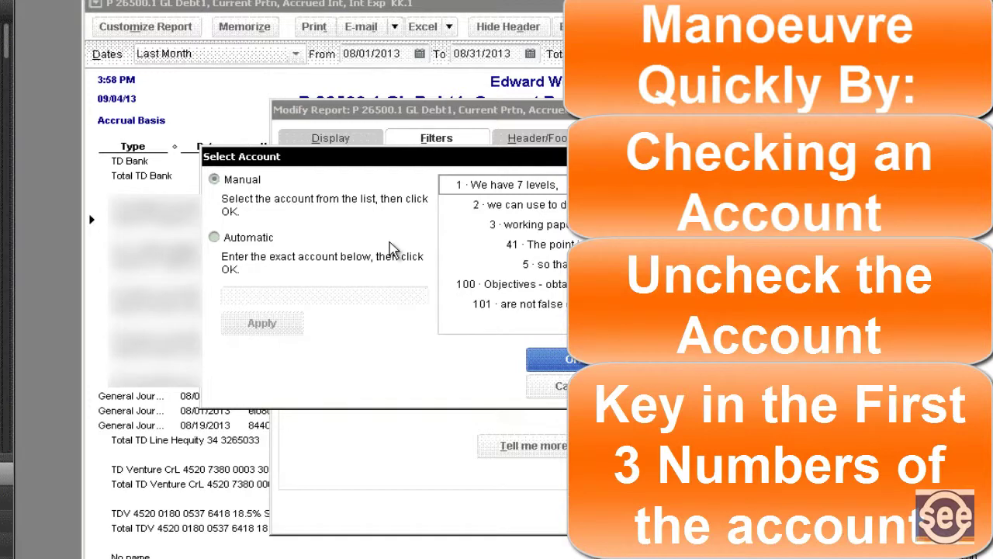
{"action": "type", "text": "265"}
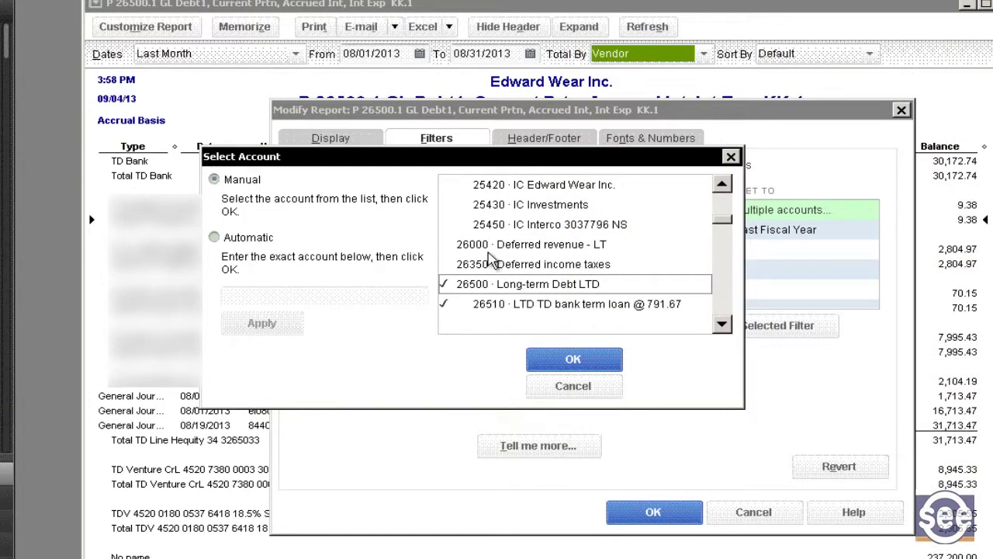
{"action": "scroll", "coordinate": [488, 260], "scroll_direction": "down", "scroll_amount": 1}
{"action": "scroll", "coordinate": [468, 217], "scroll_direction": "down", "scroll_amount": 1}
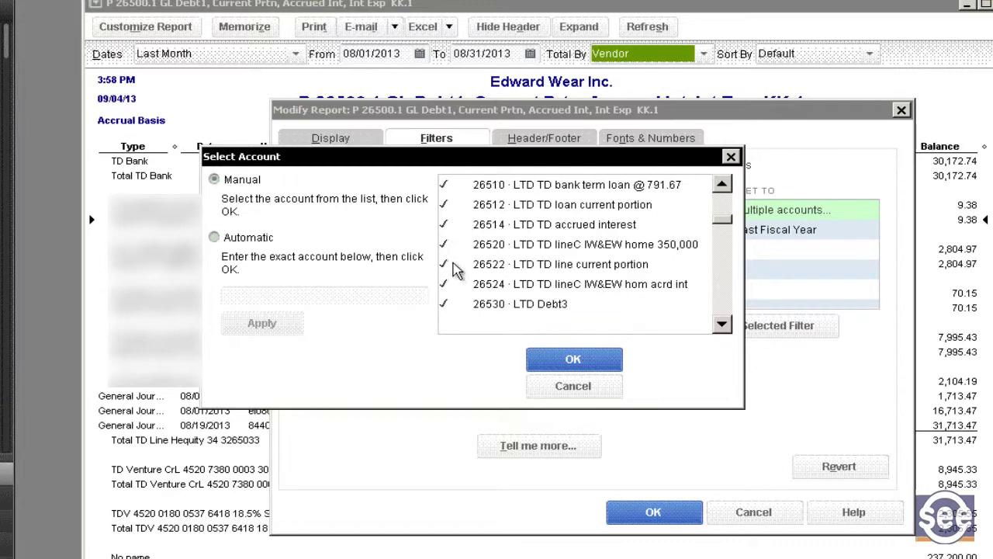
{"action": "scroll", "coordinate": [457, 272], "scroll_direction": "down", "scroll_amount": 1}
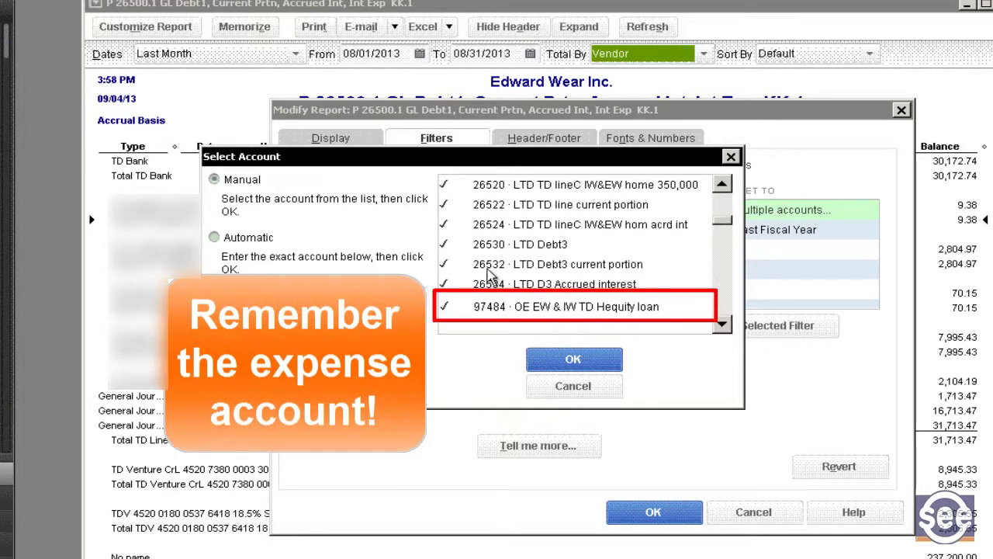
{"action": "left_click", "coordinate": [590, 361]}
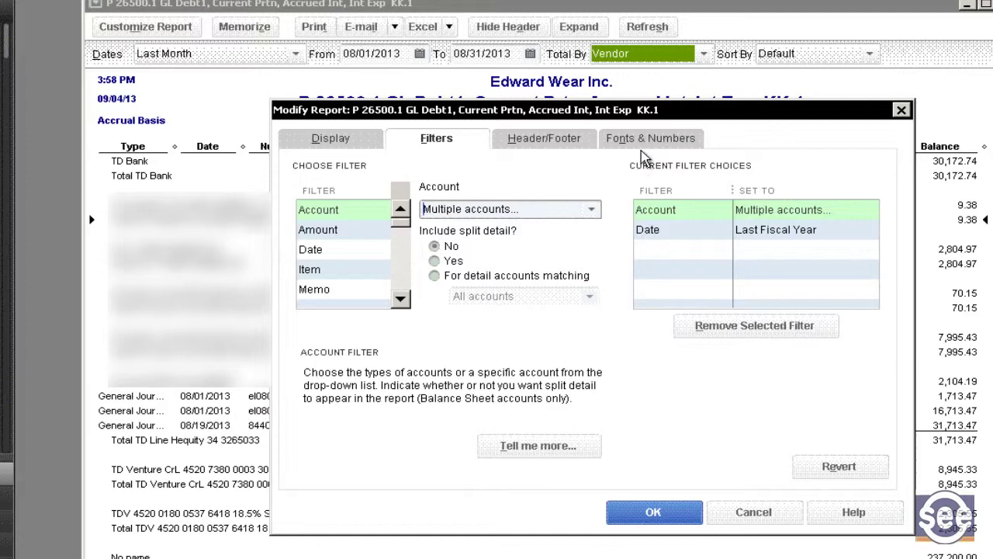
Make the row labels font bold without changing related fonts, and apply the debt report customization
{"action": "left_click", "coordinate": [645, 148]}
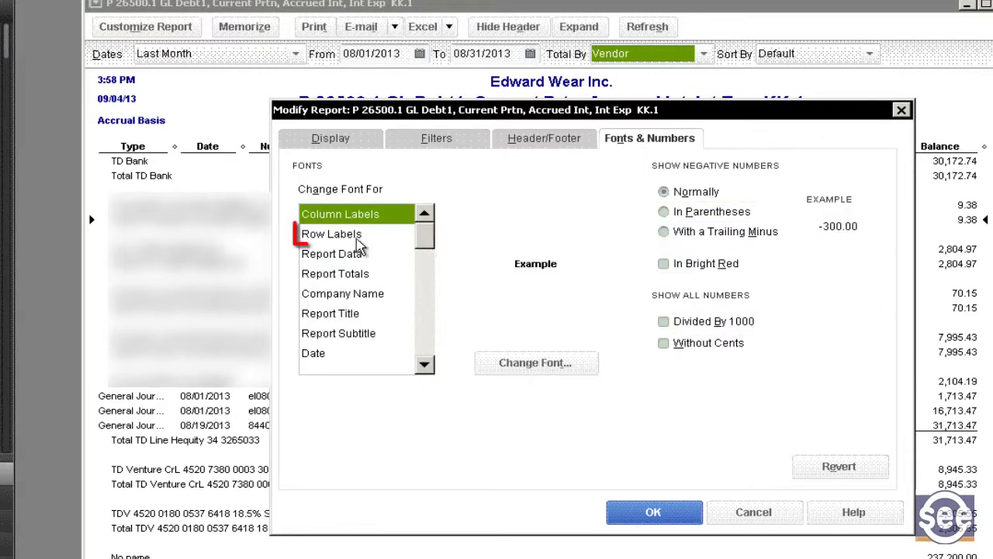
{"action": "left_click", "coordinate": [331, 233]}
{"action": "left_click", "coordinate": [528, 362]}
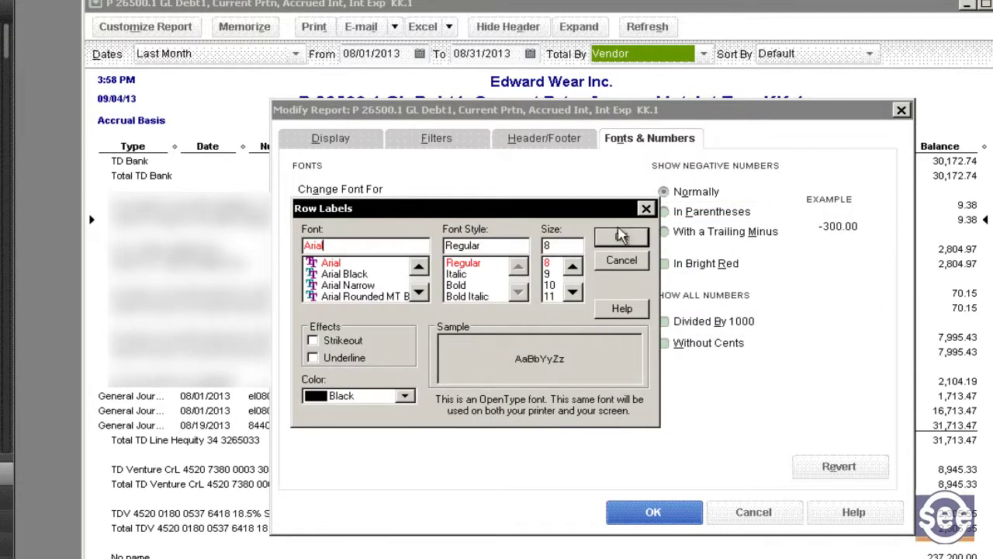
{"action": "left_click", "coordinate": [465, 286]}
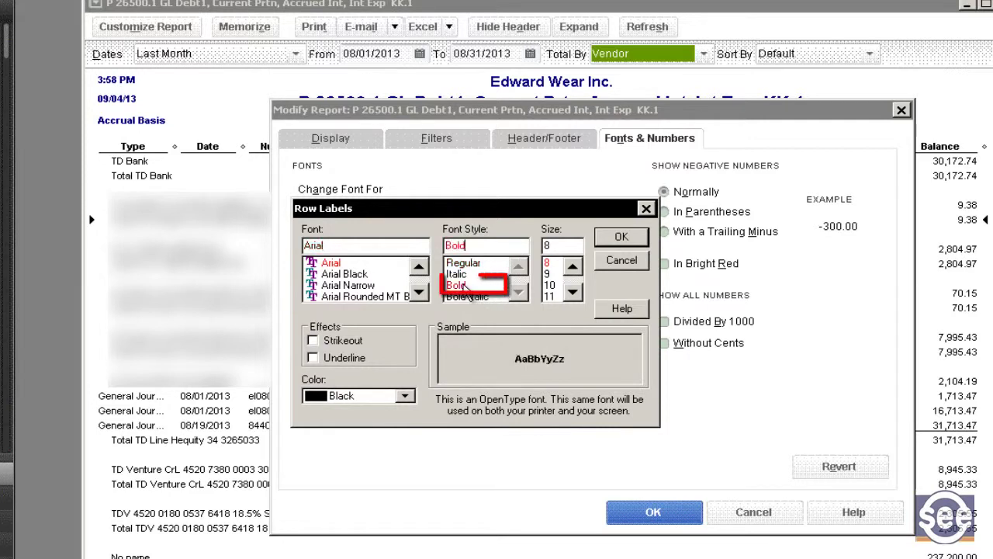
{"action": "left_click", "coordinate": [621, 238]}
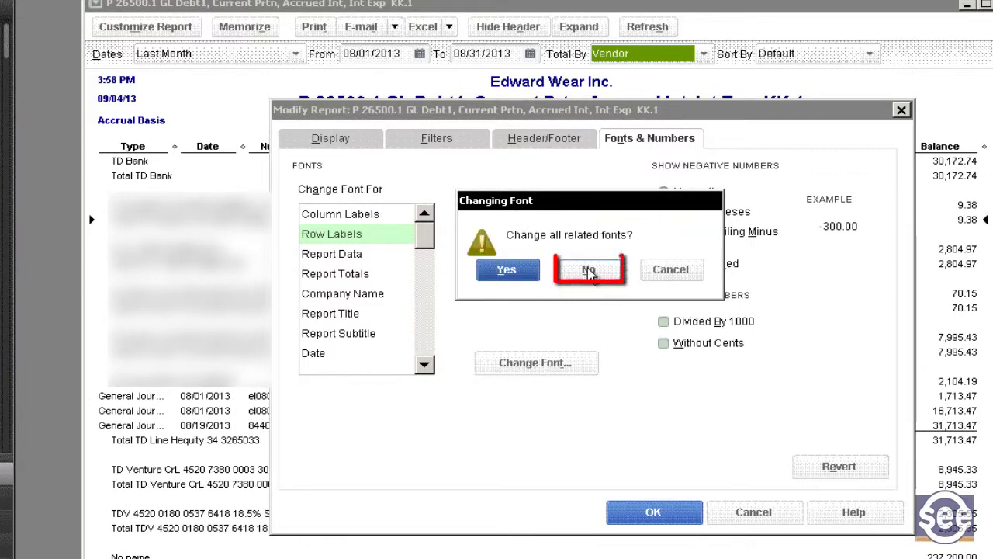
{"action": "left_click", "coordinate": [588, 270]}
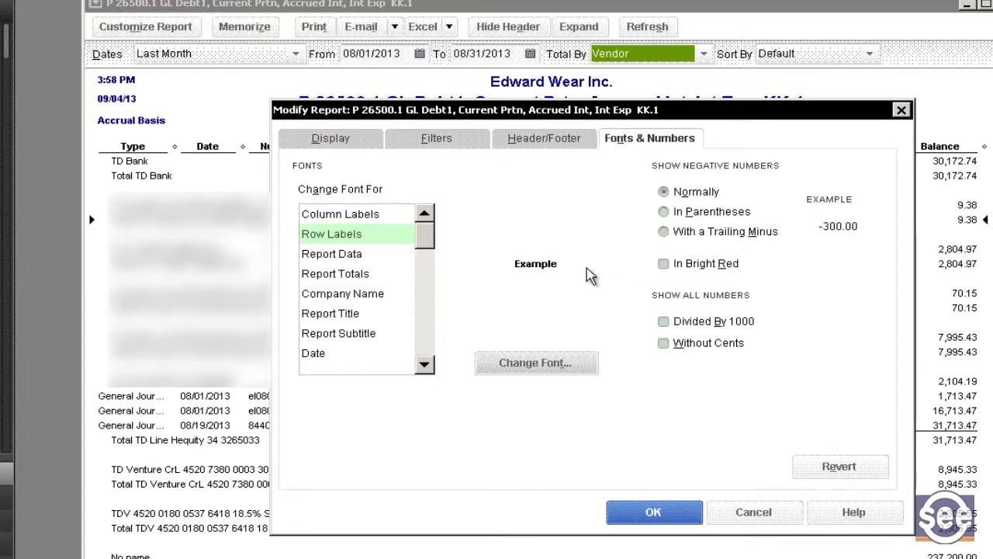
{"action": "left_click", "coordinate": [673, 518]}
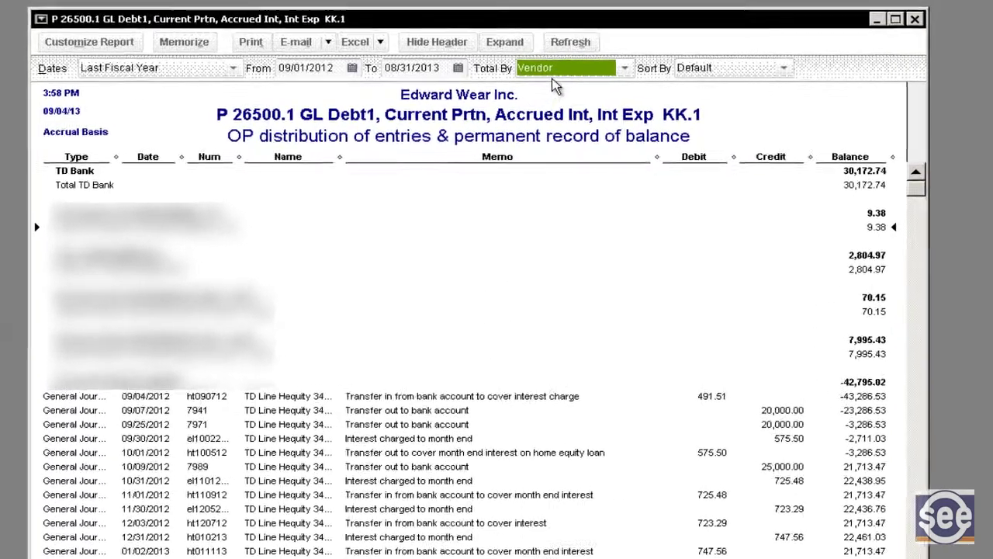
Total the debt report by Account list and memorize the report
{"action": "left_click", "coordinate": [560, 70]}
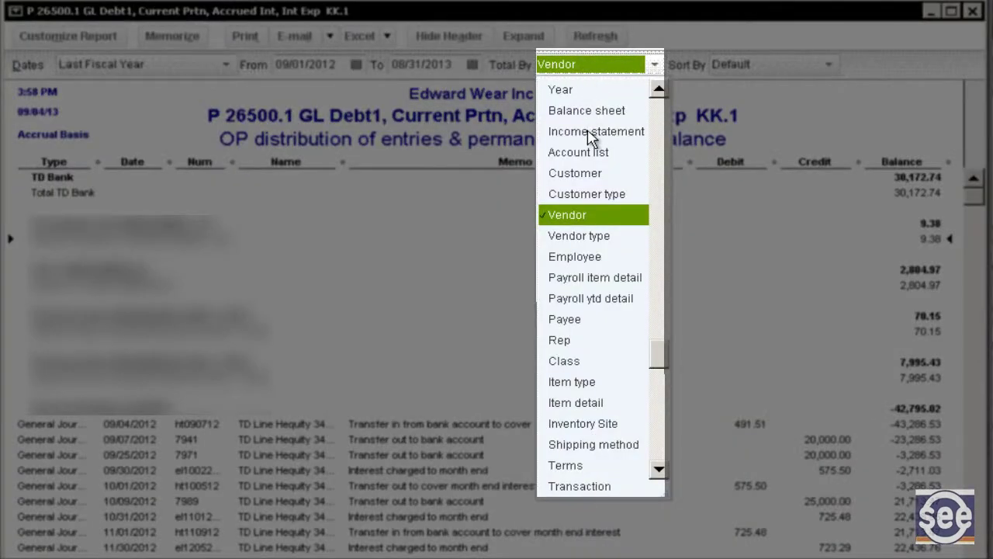
{"action": "scroll", "coordinate": [605, 247], "scroll_direction": "up", "scroll_amount": 3}
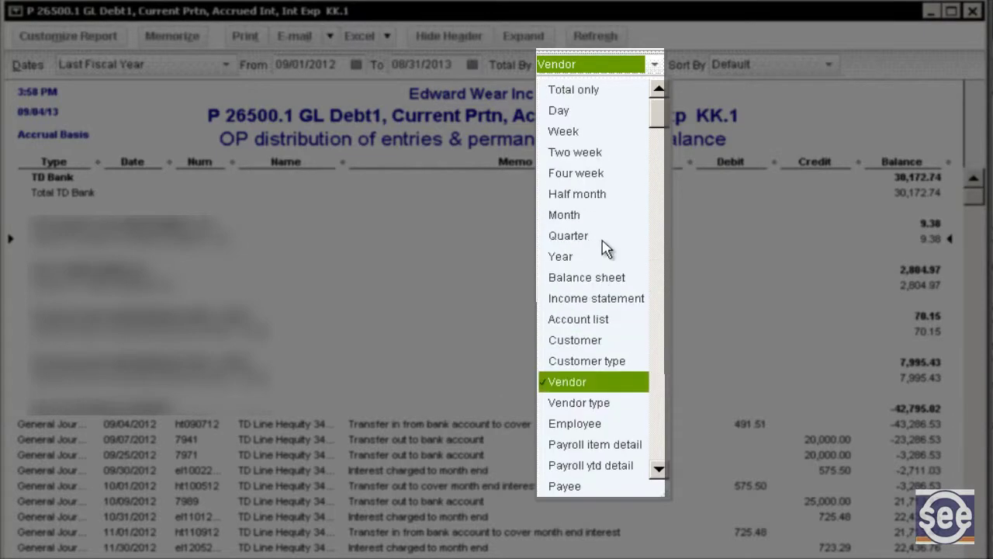
{"action": "scroll", "coordinate": [607, 255], "scroll_direction": "down", "scroll_amount": 1}
{"action": "left_click", "coordinate": [608, 257]}
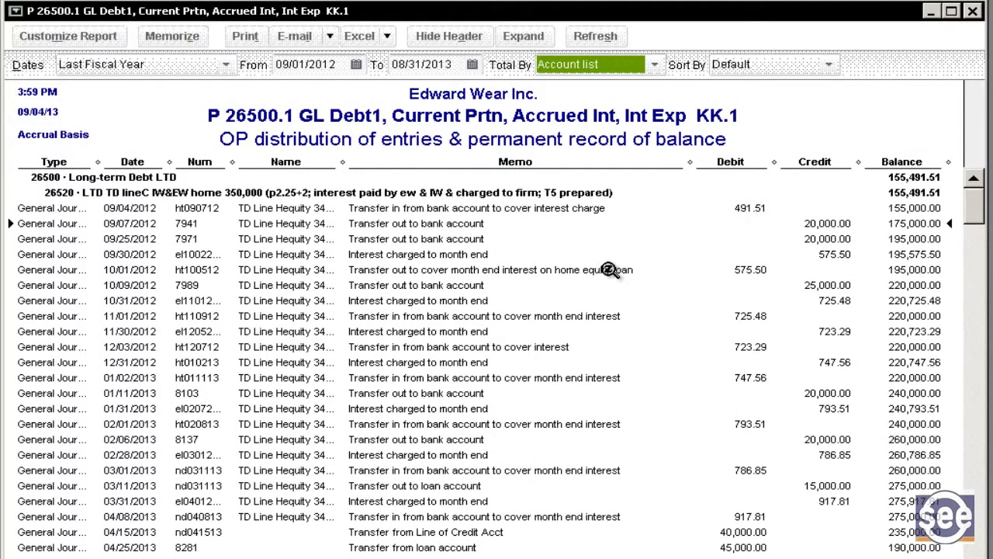
{"action": "left_click", "coordinate": [171, 36]}
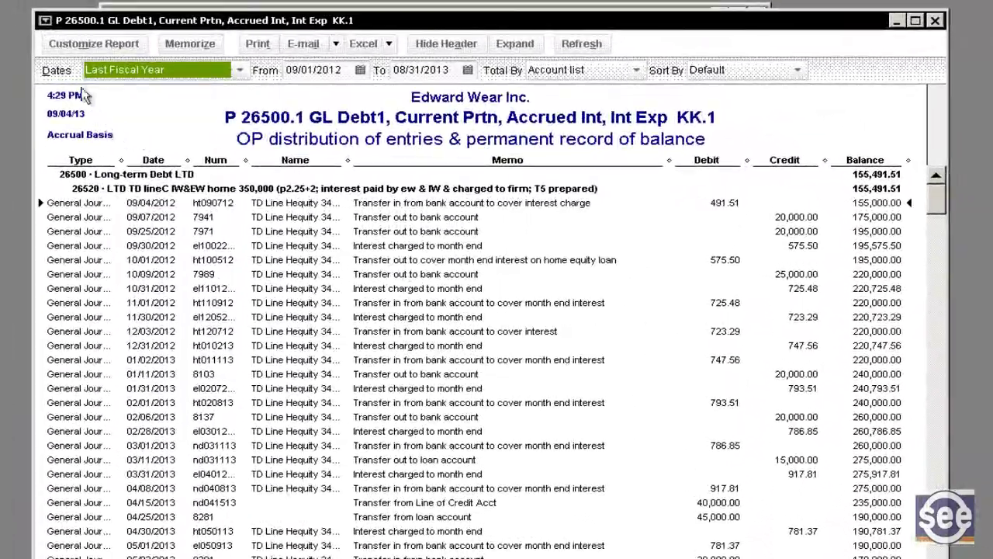
Customize the GL Debt1 report again and set its date range to Last Month
{"action": "left_click", "coordinate": [75, 52]}
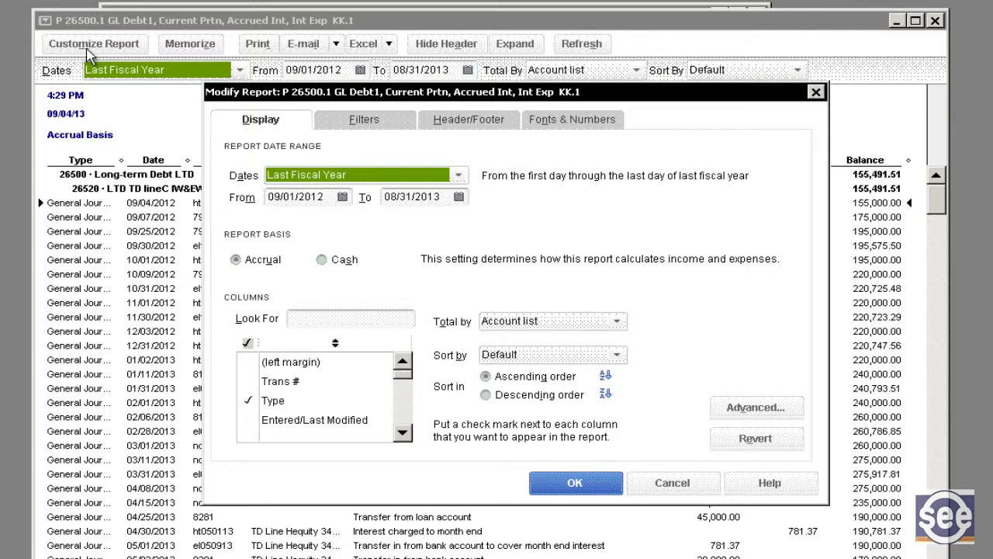
{"action": "left_click", "coordinate": [458, 174]}
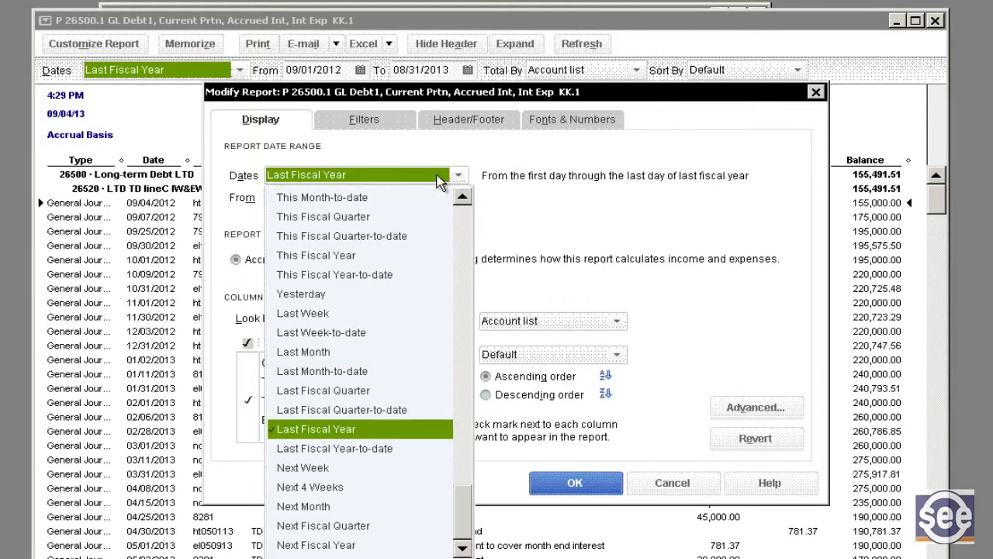
{"action": "left_click", "coordinate": [378, 354]}
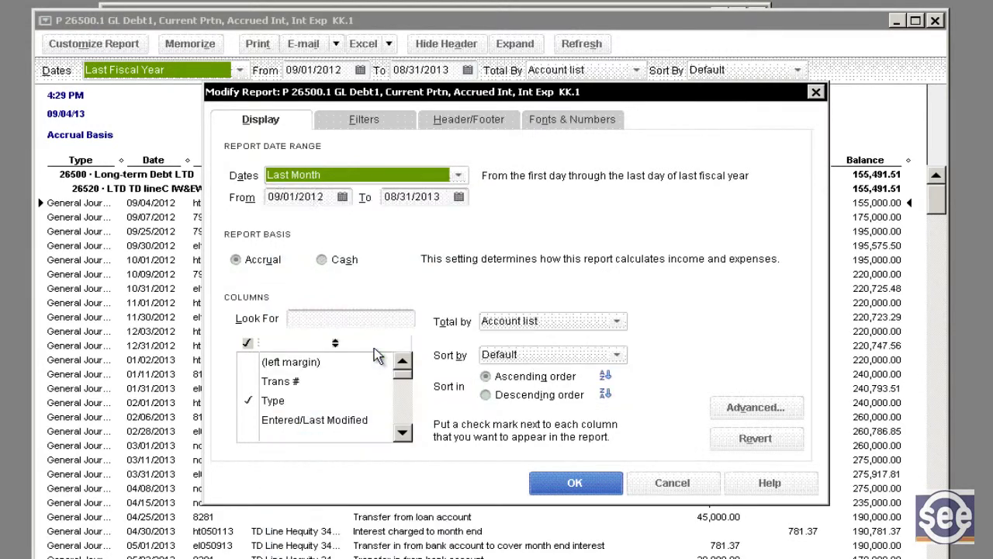
Change the report title to CTDR 26500 Debt & Accured Int and Int Exp, apply it and memorize the report
{"action": "left_click", "coordinate": [470, 122]}
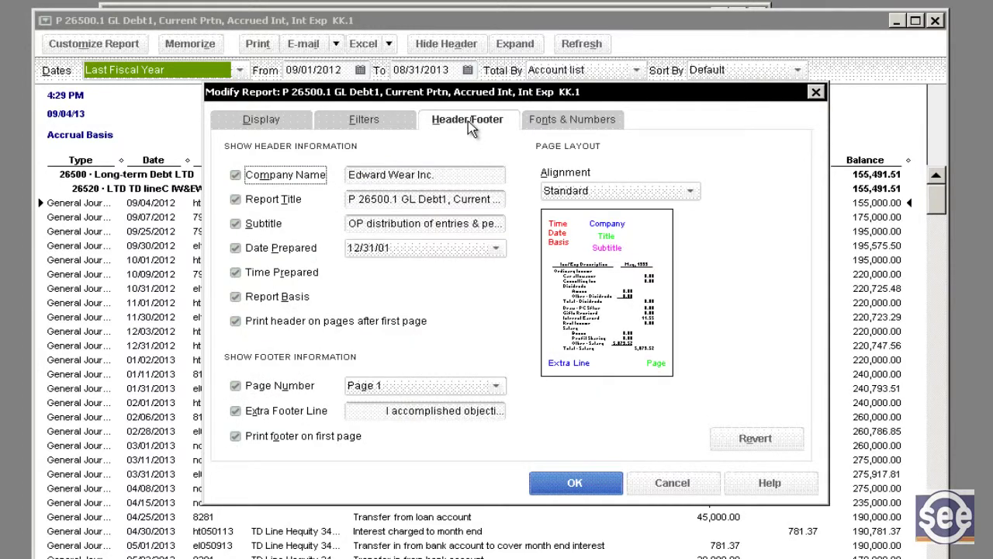
{"action": "triple_click", "coordinate": [347, 201]}
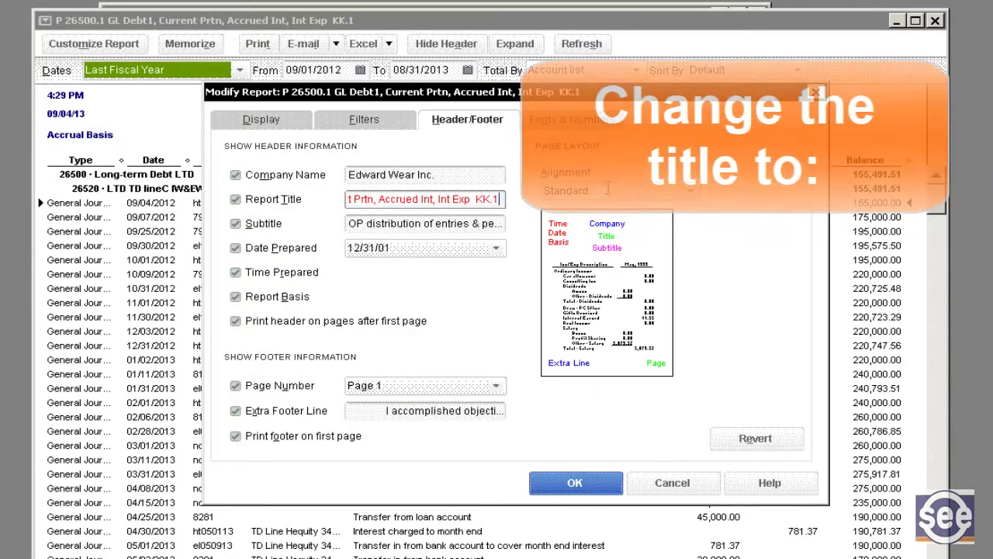
{"action": "type", "text": "CTDR 26500 Debt & Accrued Int and Int Exp"}
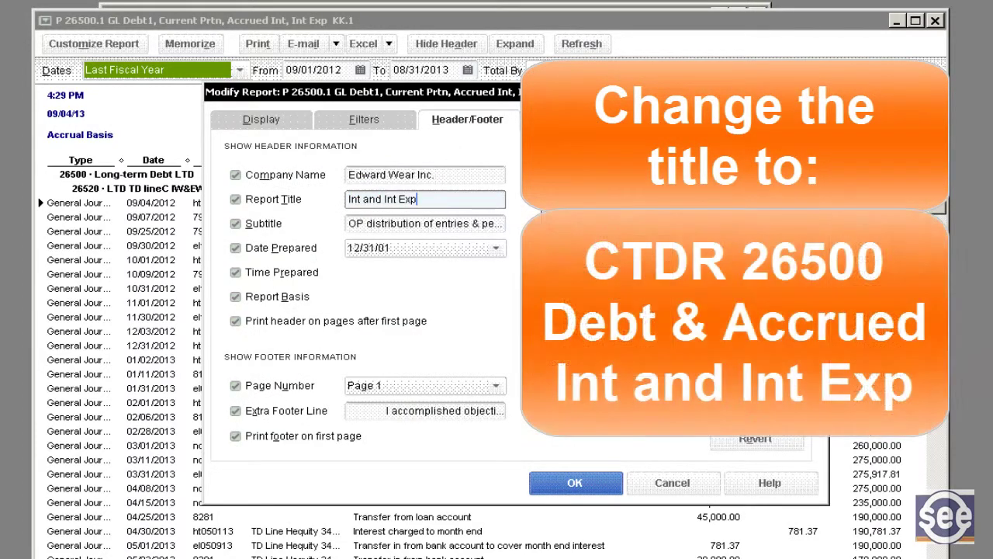
{"action": "key", "text": "Home"}
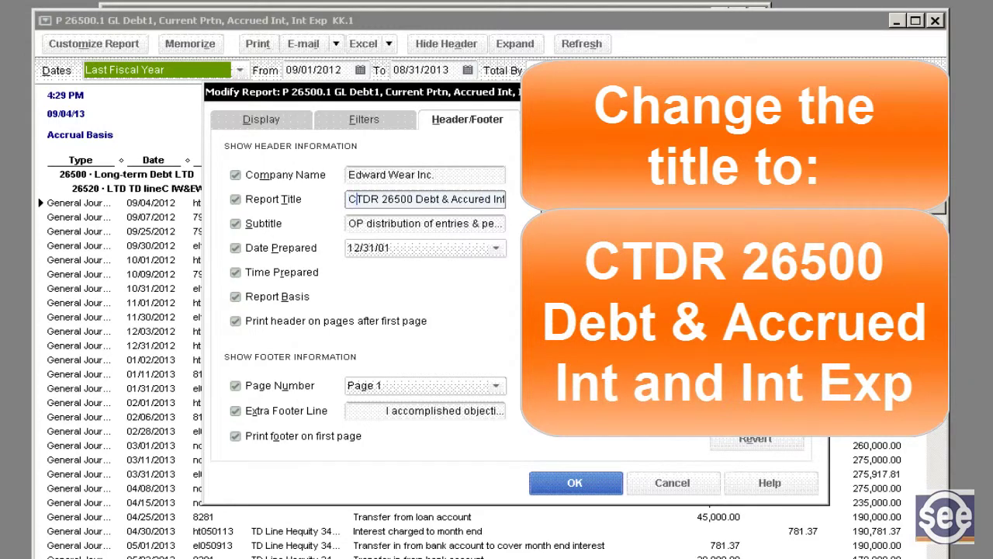
{"action": "key", "text": "Right"}
{"action": "key", "text": "Right"}
{"action": "key", "text": "Right"}
{"action": "key", "text": "Right"}
{"action": "key", "text": "Right"}
{"action": "key", "text": "Right"}
{"action": "key", "text": "Right"}
{"action": "key", "text": "Right"}
{"action": "key", "text": "Right"}
{"action": "key", "text": "Right"}
{"action": "key", "text": "Right"}
{"action": "key", "text": "Right"}
{"action": "key", "text": "Right"}
{"action": "key", "text": "Right"}
{"action": "key", "text": "Right"}
{"action": "key", "text": "Right"}
{"action": "key", "text": "Right"}
{"action": "key", "text": "Right"}
{"action": "key", "text": "Right"}
{"action": "key", "text": "Right"}
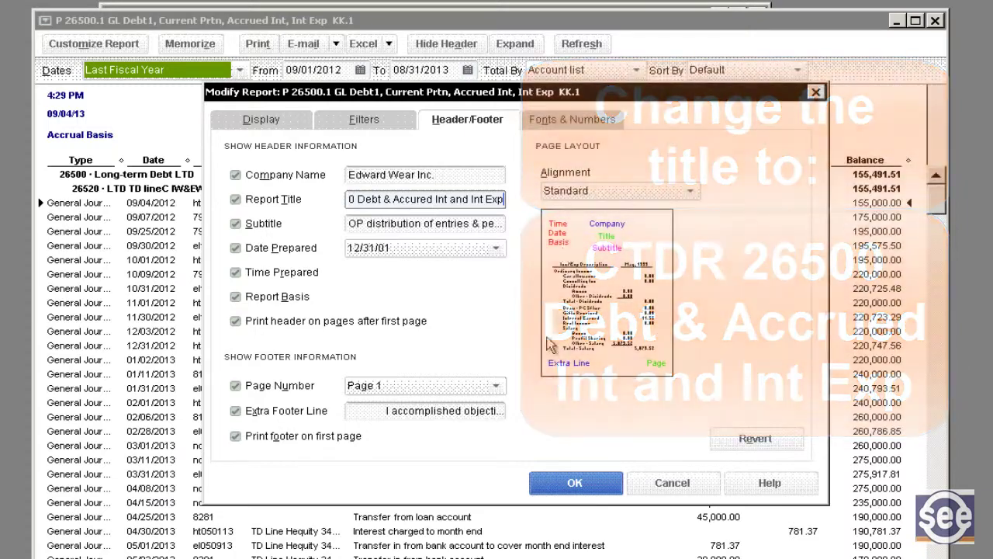
{"action": "left_click", "coordinate": [552, 484]}
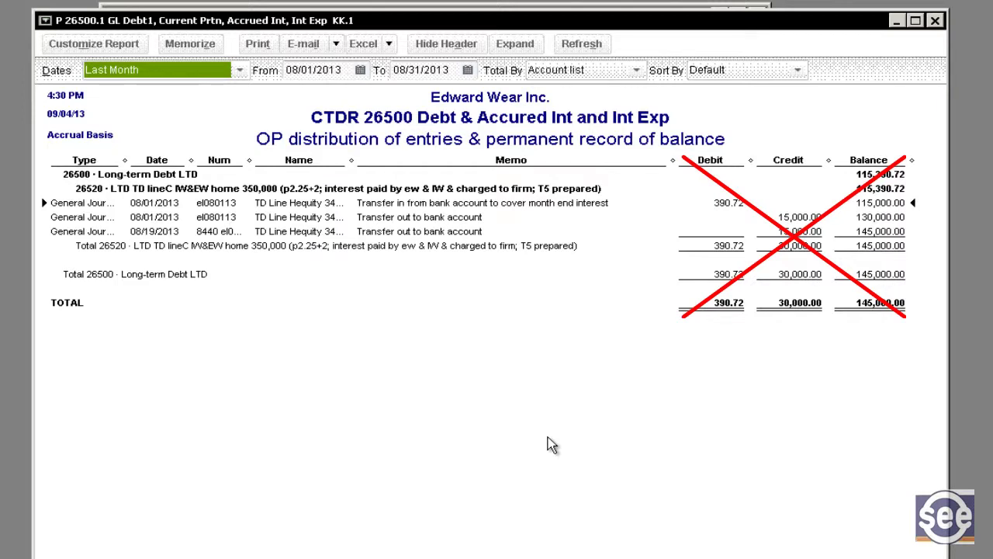
{"action": "left_click", "coordinate": [190, 44]}
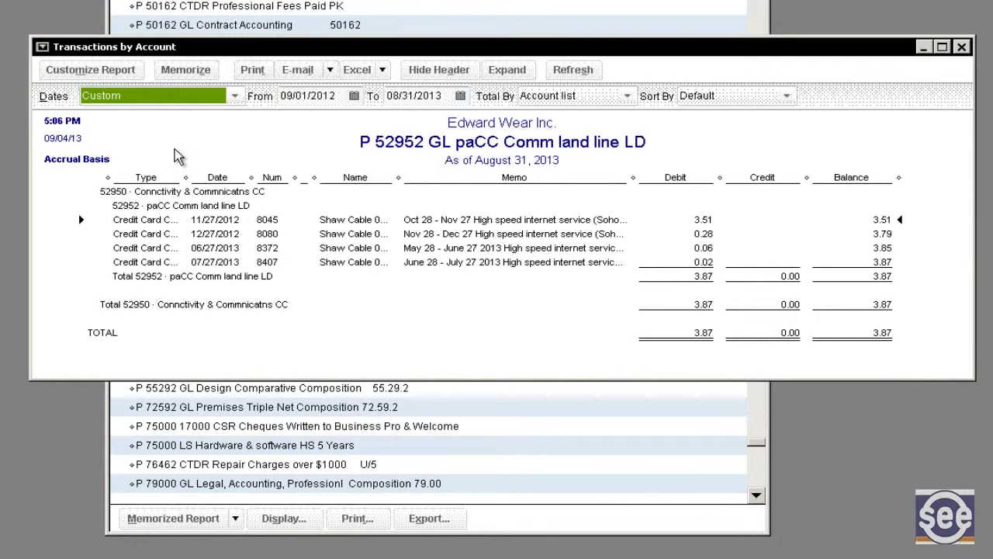
Customize the P 52952 GL paCC Comm land line LD report with dates Last Fiscal Year and totals by Year
{"action": "left_click", "coordinate": [90, 69]}
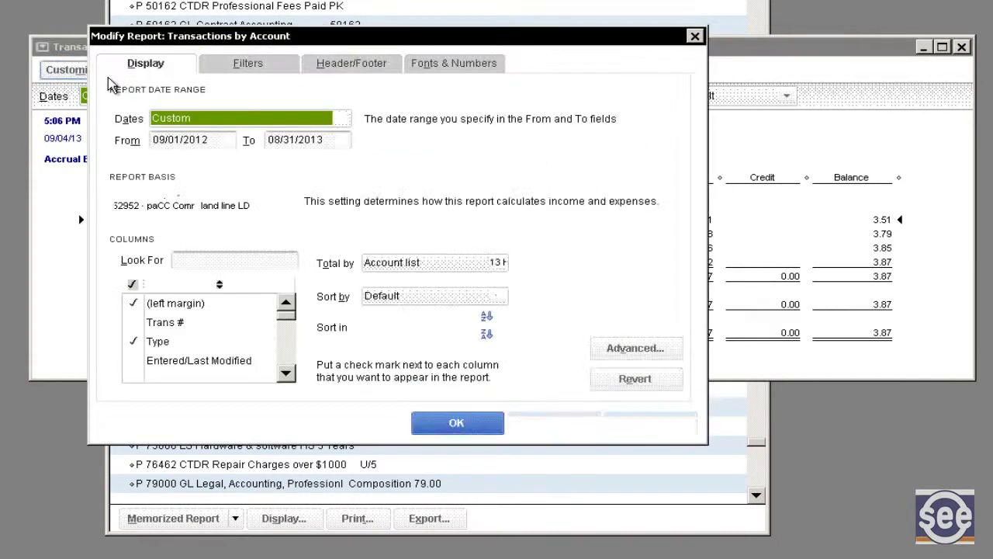
{"action": "left_click", "coordinate": [332, 122]}
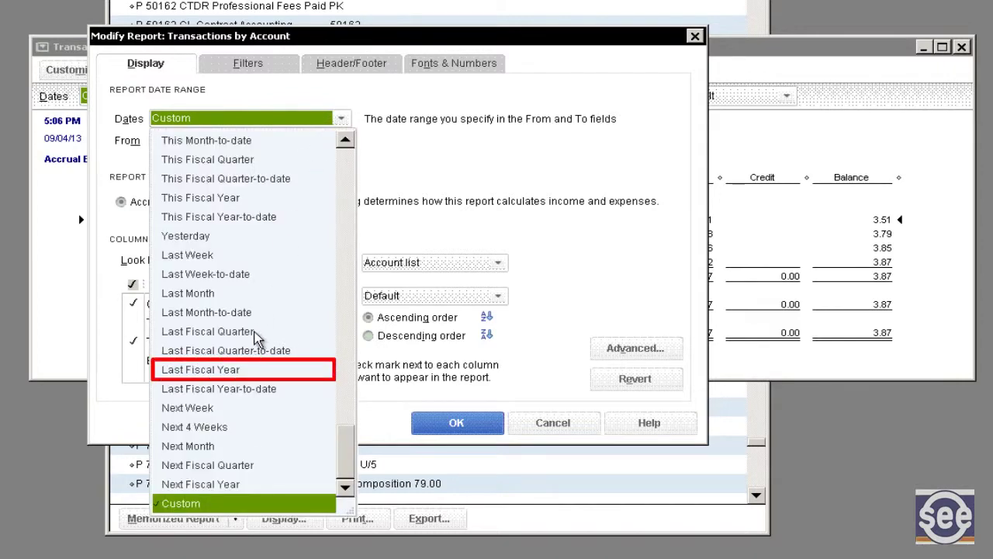
{"action": "left_click", "coordinate": [232, 369]}
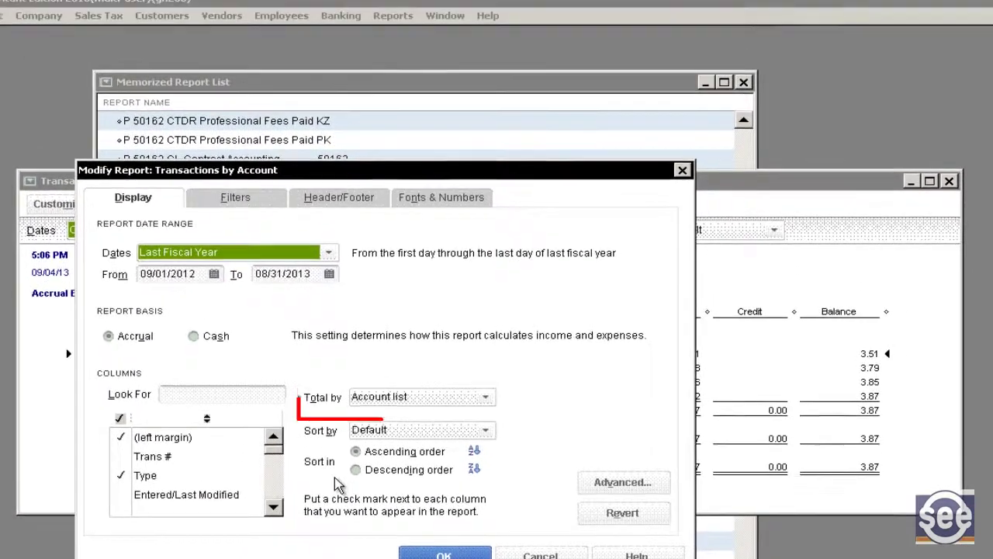
{"action": "left_click", "coordinate": [454, 397]}
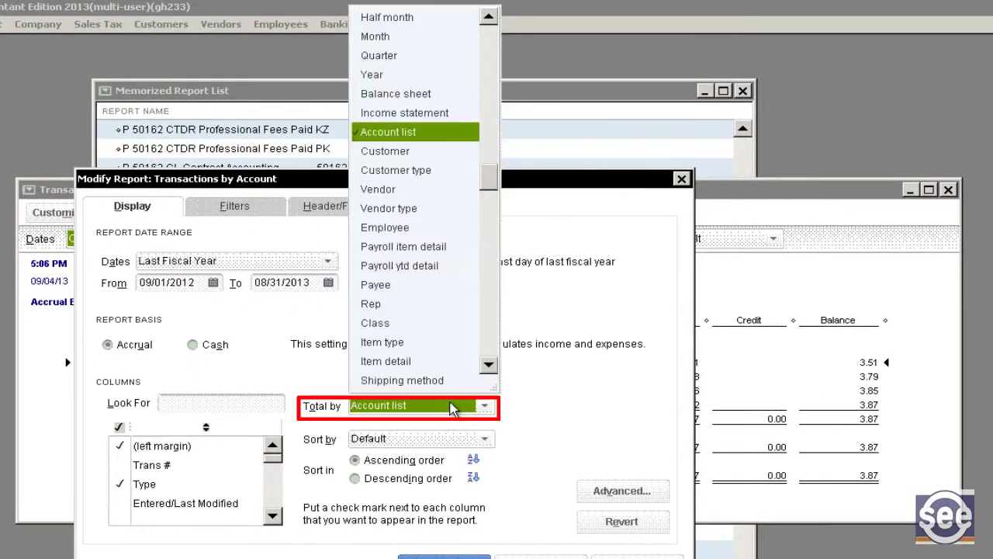
{"action": "left_click", "coordinate": [410, 75]}
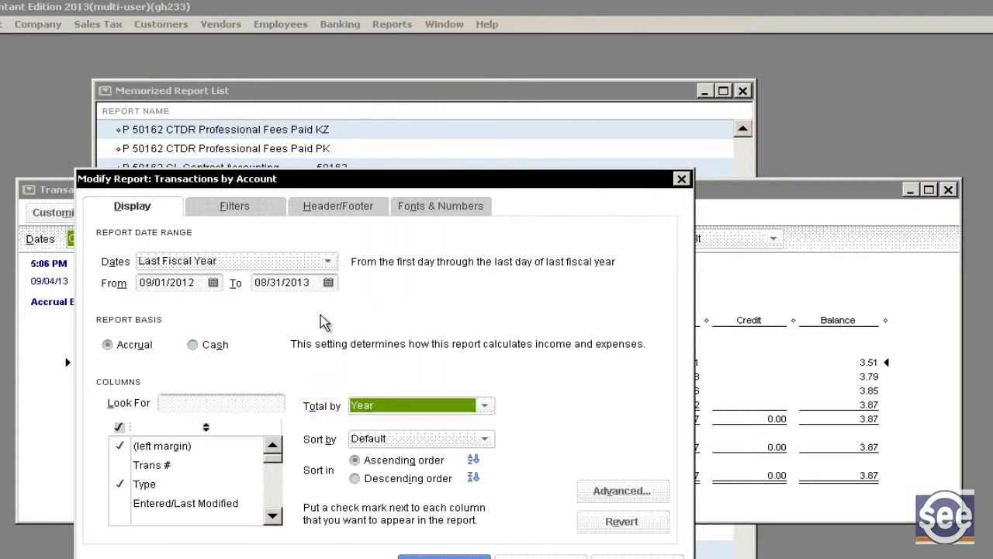
Remove the left margin, Balance, Credit and Debit columns from the report, sorting the column list alphabetically to find them
{"action": "left_click", "coordinate": [120, 445]}
{"action": "left_click", "coordinate": [199, 428]}
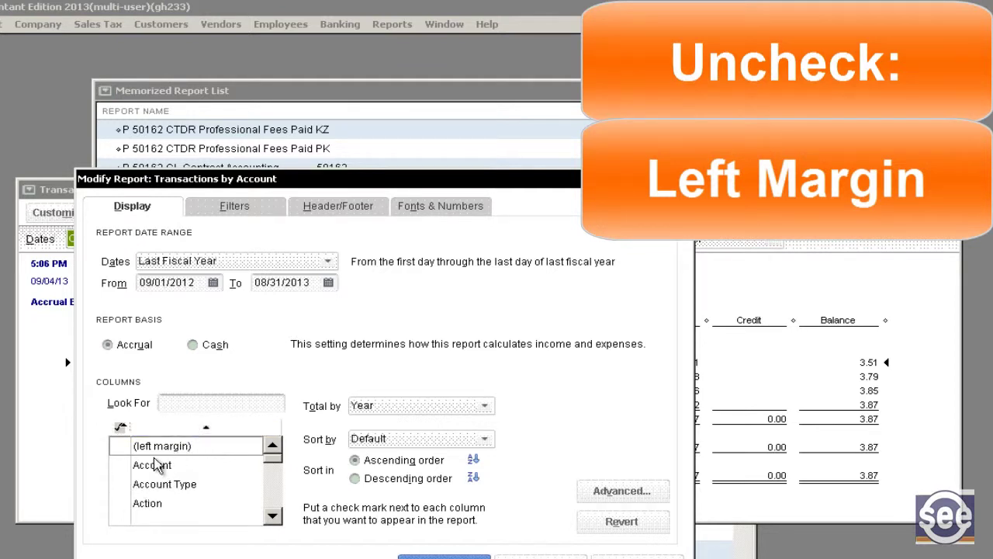
{"action": "scroll", "coordinate": [125, 481], "scroll_direction": "down", "scroll_amount": 2}
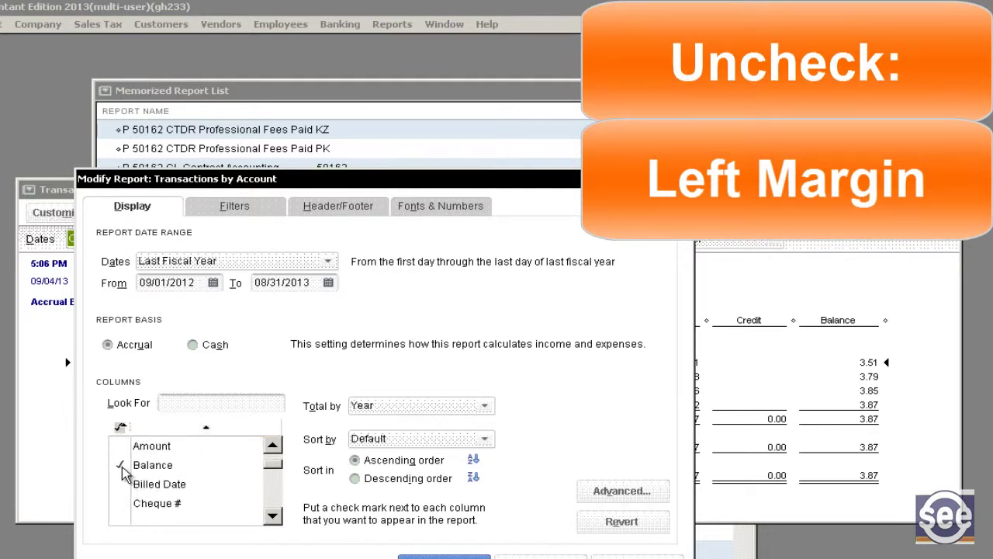
{"action": "left_click", "coordinate": [121, 465]}
{"action": "scroll", "coordinate": [128, 477], "scroll_direction": "down", "scroll_amount": 1}
{"action": "left_click", "coordinate": [120, 503]}
{"action": "scroll", "coordinate": [132, 508], "scroll_direction": "down", "scroll_amount": 1}
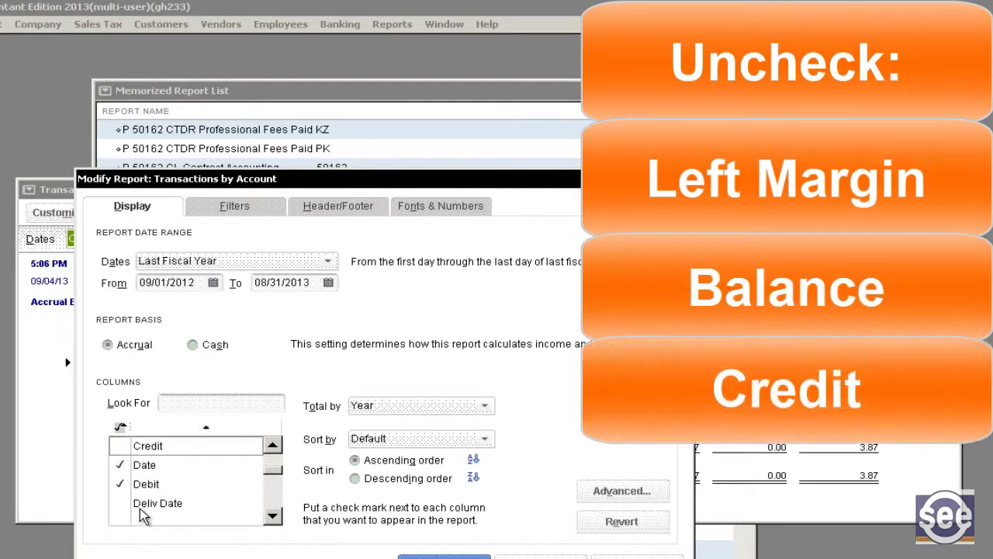
{"action": "left_click", "coordinate": [121, 483]}
Add the Account column to the report's displayed columns
{"action": "scroll", "coordinate": [130, 485], "scroll_direction": "up", "scroll_amount": 4}
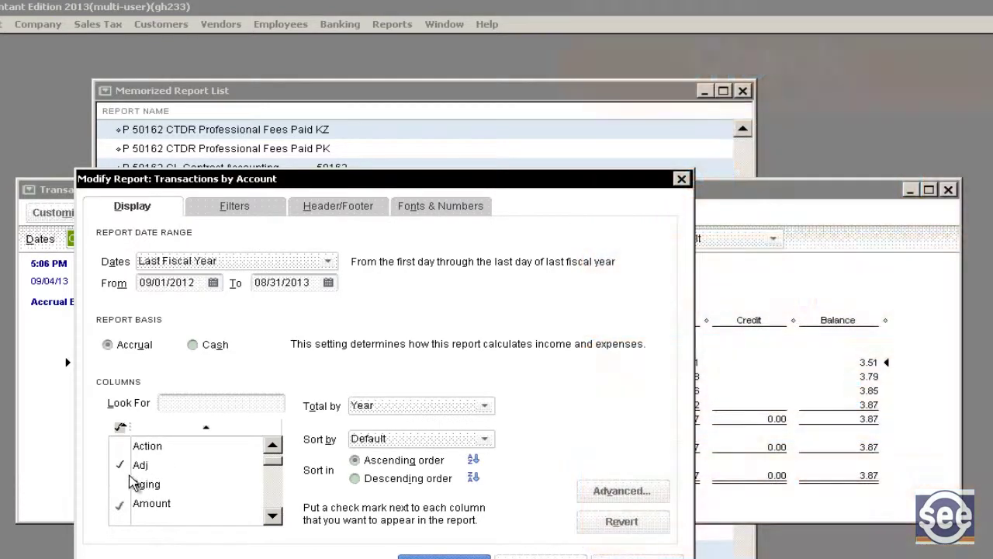
{"action": "scroll", "coordinate": [132, 483], "scroll_direction": "up", "scroll_amount": 1}
{"action": "left_click", "coordinate": [121, 472]}
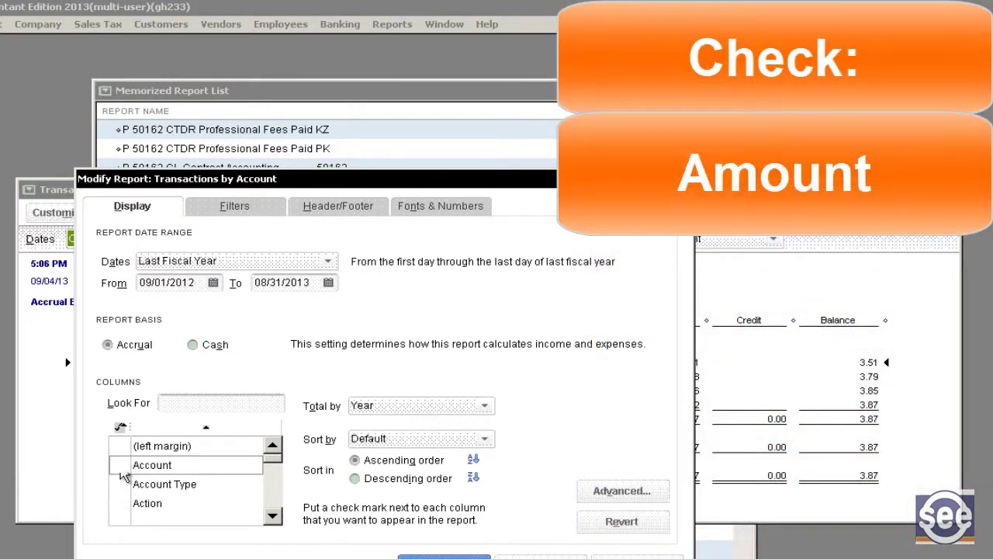
Set the Account filter to 52952 · paCC Comm land line LD and apply the report customization
{"action": "left_click", "coordinate": [235, 207]}
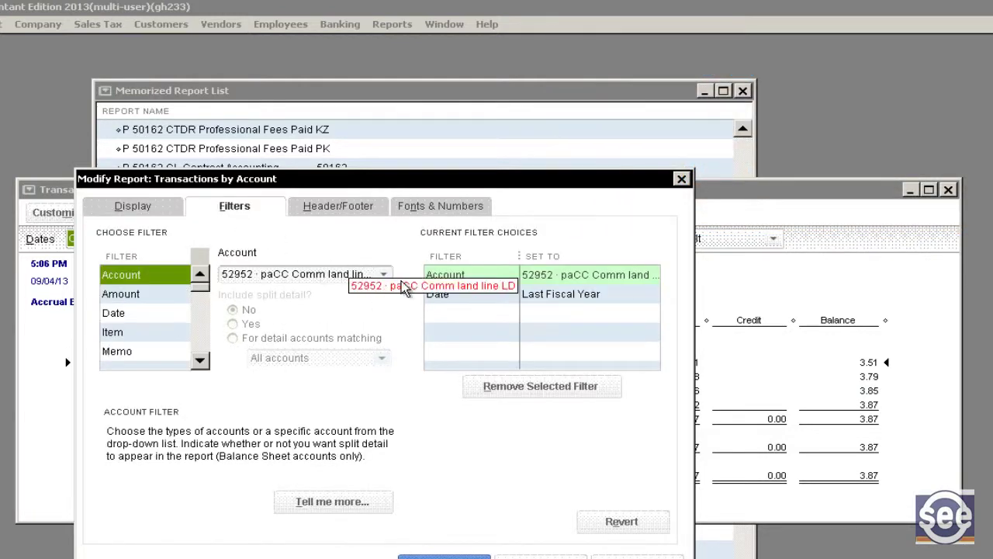
{"action": "left_click", "coordinate": [383, 274]}
{"action": "left_click", "coordinate": [247, 410]}
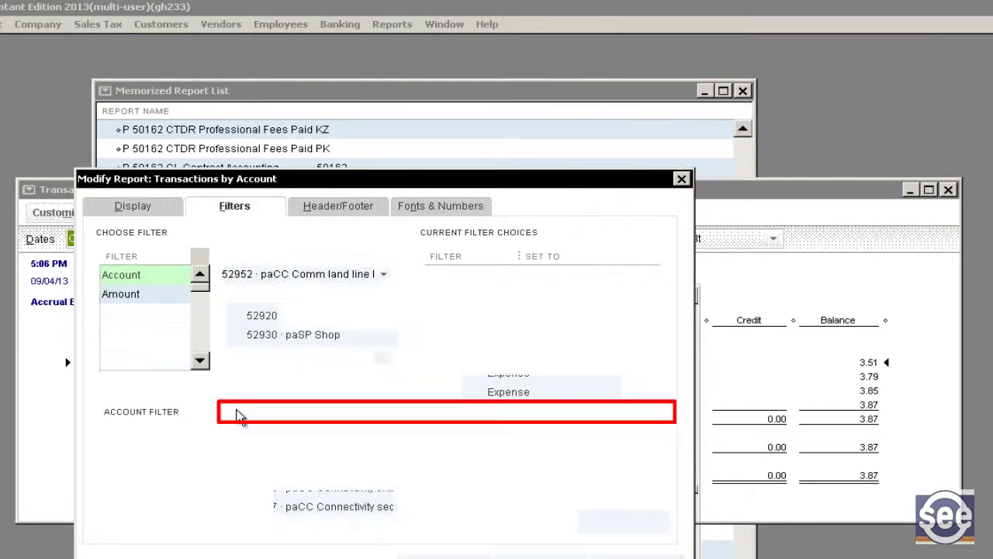
{"action": "left_click", "coordinate": [446, 556]}
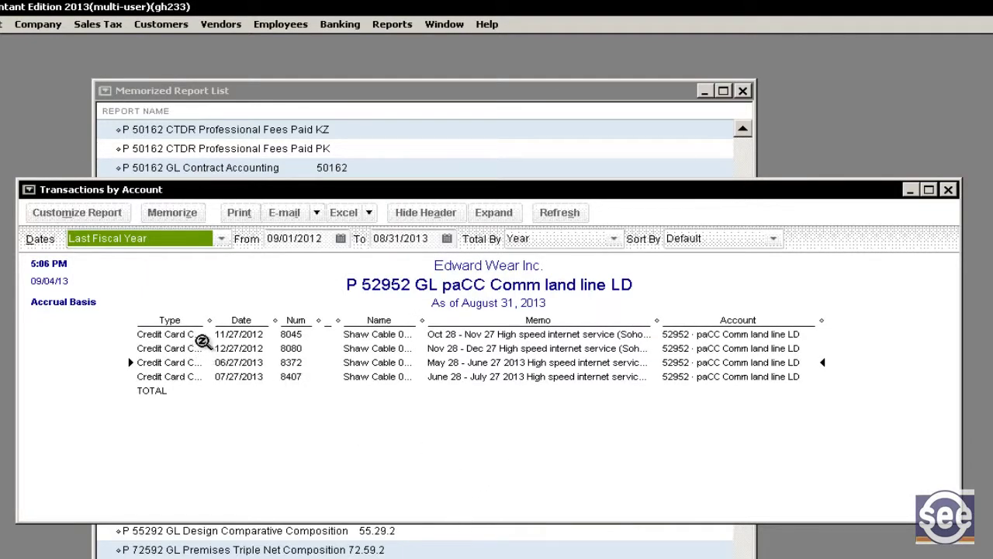
Narrow the Type column and the blank-headed column between Num and Name in the report
{"action": "left_click_drag", "start_coordinate": [210, 320], "coordinate": [194, 320]}
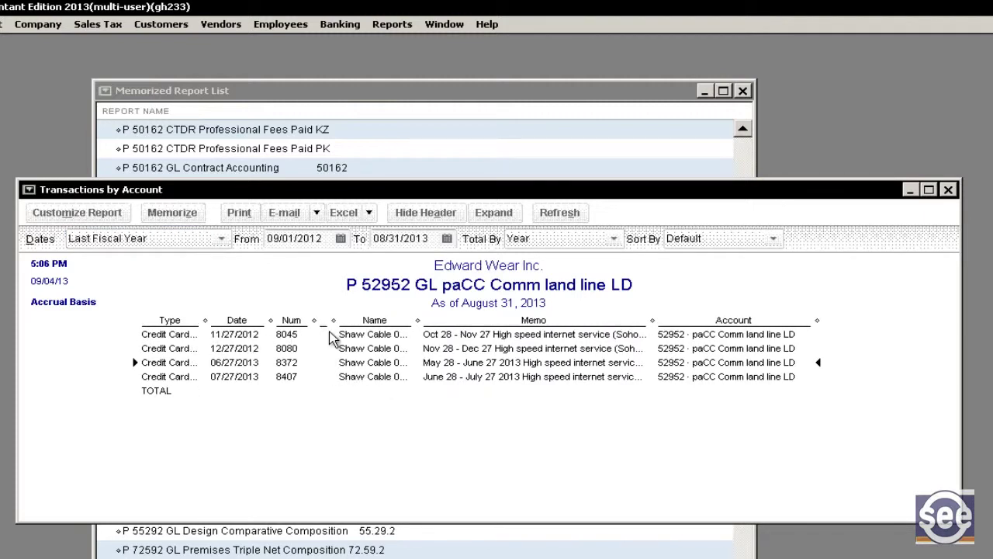
{"action": "mouse_move", "coordinate": [334, 319]}
{"action": "left_mouse_down"}
{"action": "mouse_move", "coordinate": [356, 324]}
{"action": "mouse_move", "coordinate": [318, 319]}
{"action": "left_mouse_up"}
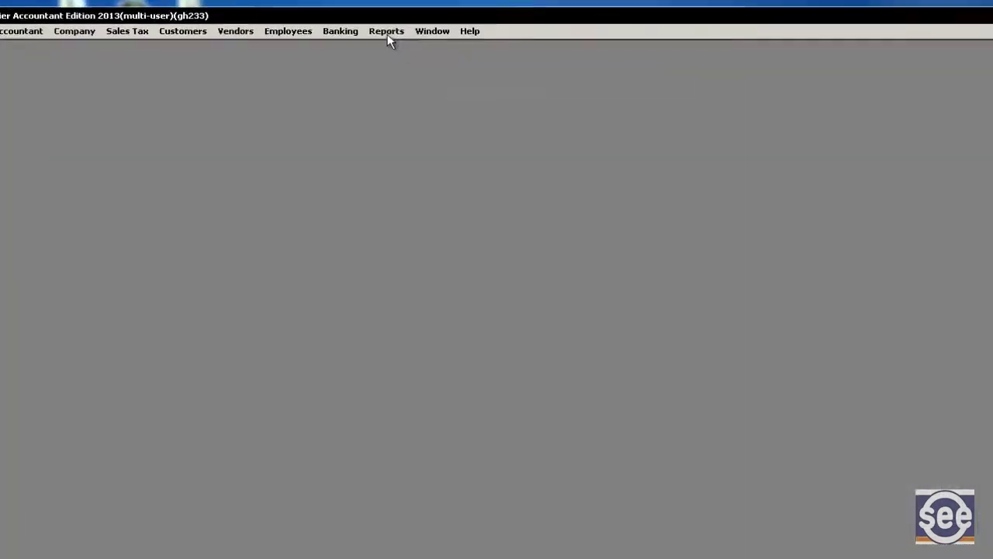
Open the standard Profit & Loss report and set its date range to Last Fiscal Year in the report customization
{"action": "left_click", "coordinate": [387, 32]}
{"action": "mouse_move", "coordinate": [435, 126]}
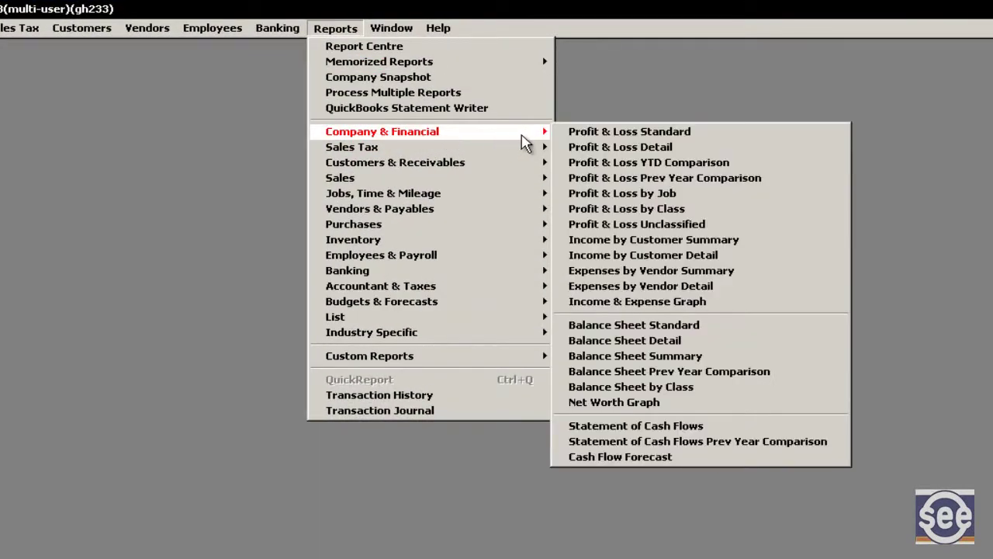
{"action": "left_click", "coordinate": [604, 138]}
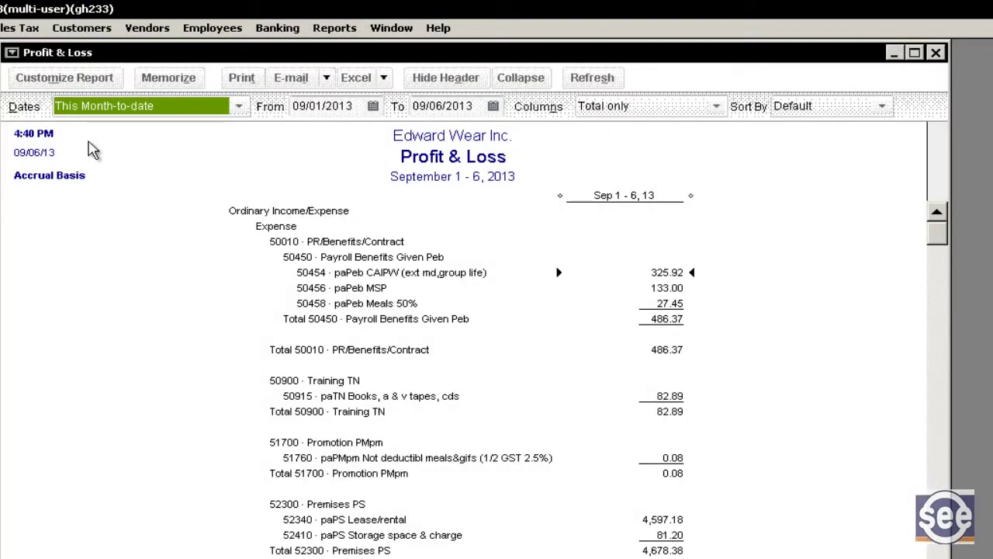
{"action": "left_click", "coordinate": [79, 83]}
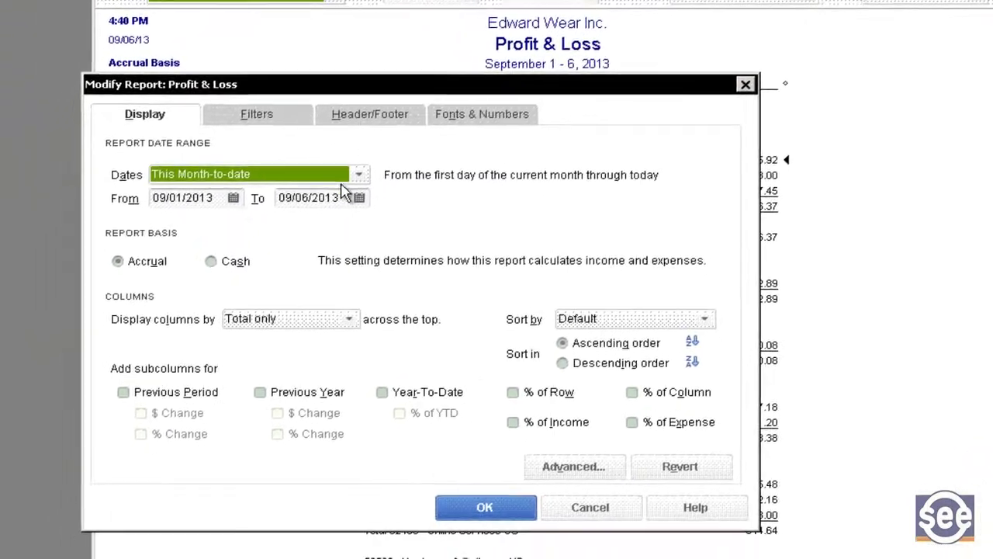
{"action": "left_click", "coordinate": [412, 115]}
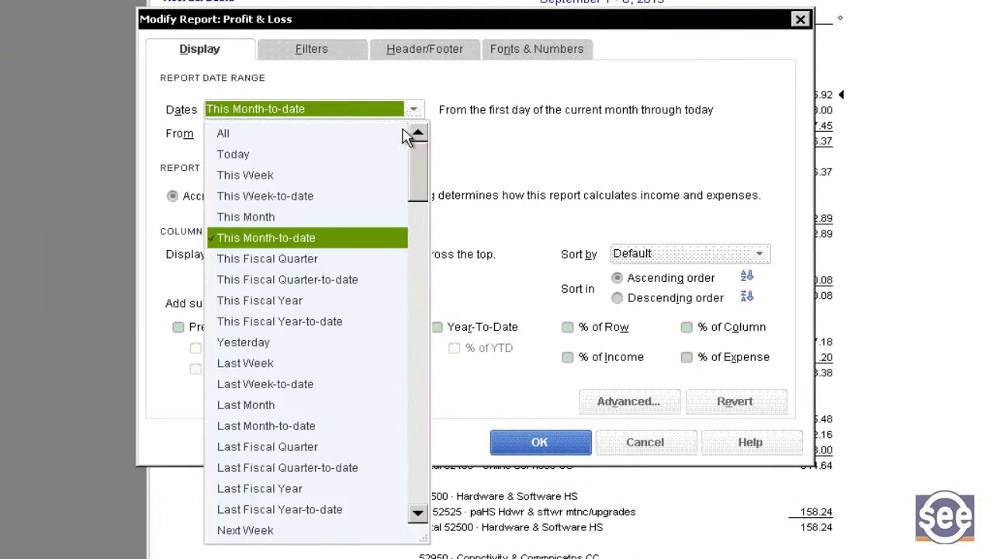
{"action": "left_click", "coordinate": [324, 489]}
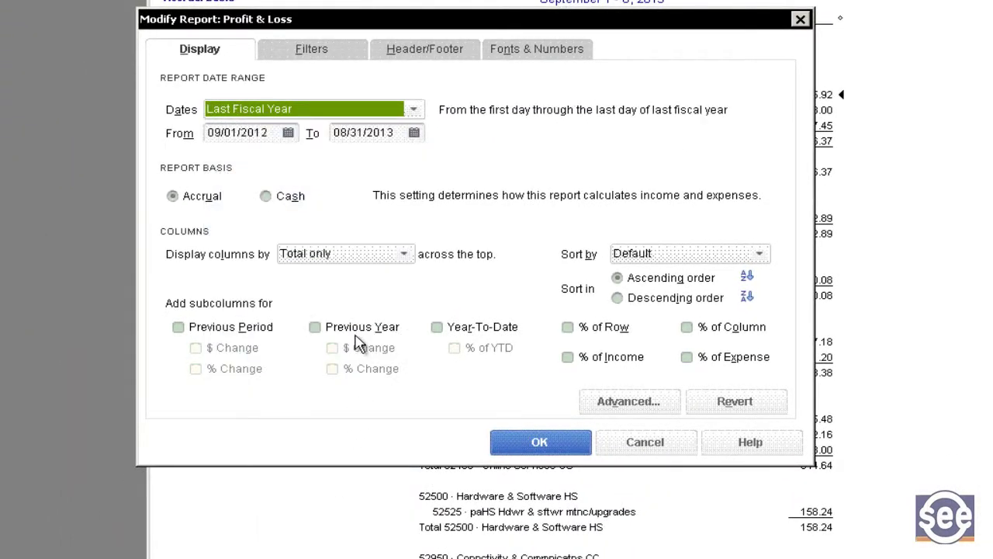
Add Previous Year subcolumns with $ Change and % Change to the Profit & Loss report
{"action": "left_click", "coordinate": [316, 328]}
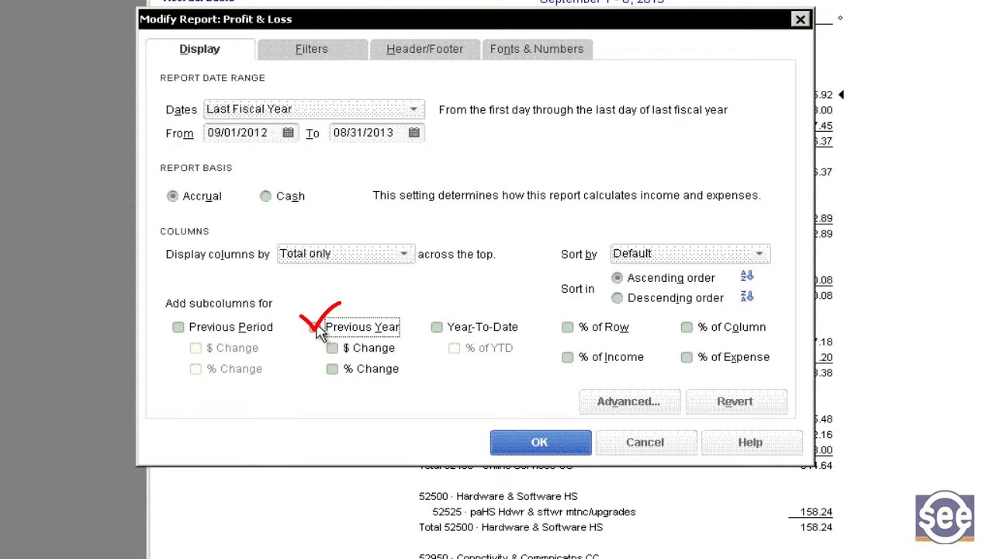
{"action": "left_click", "coordinate": [334, 348]}
{"action": "left_click", "coordinate": [333, 369]}
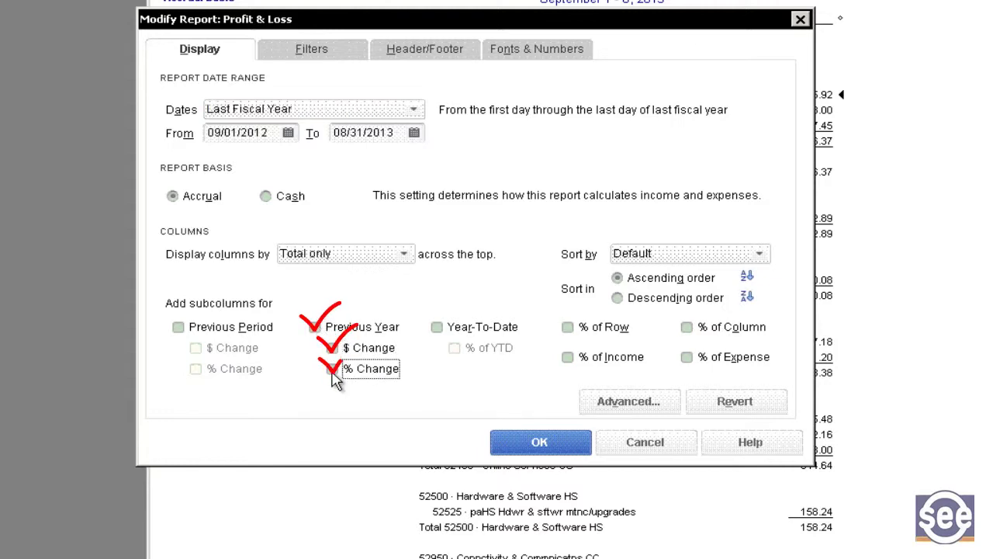
Set the report's Account filter to Multiple accounts
{"action": "left_click", "coordinate": [318, 50]}
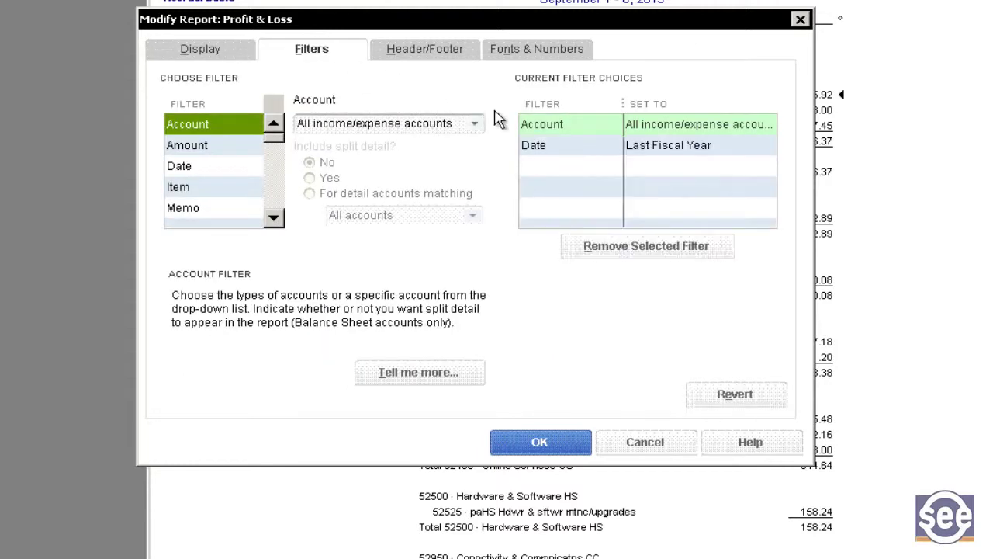
{"action": "left_click", "coordinate": [473, 127]}
{"action": "scroll", "coordinate": [444, 307], "scroll_direction": "up", "scroll_amount": 5}
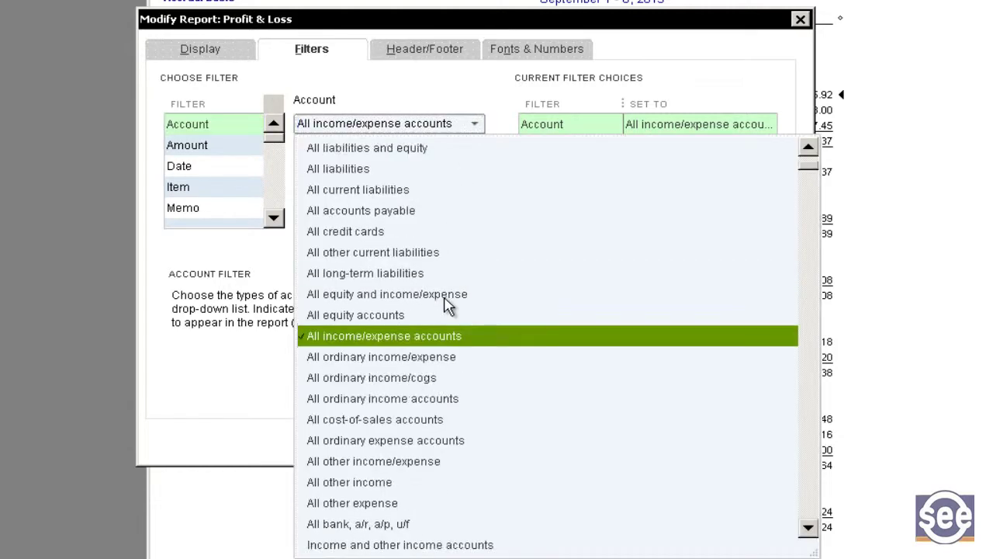
{"action": "left_click", "coordinate": [404, 177]}
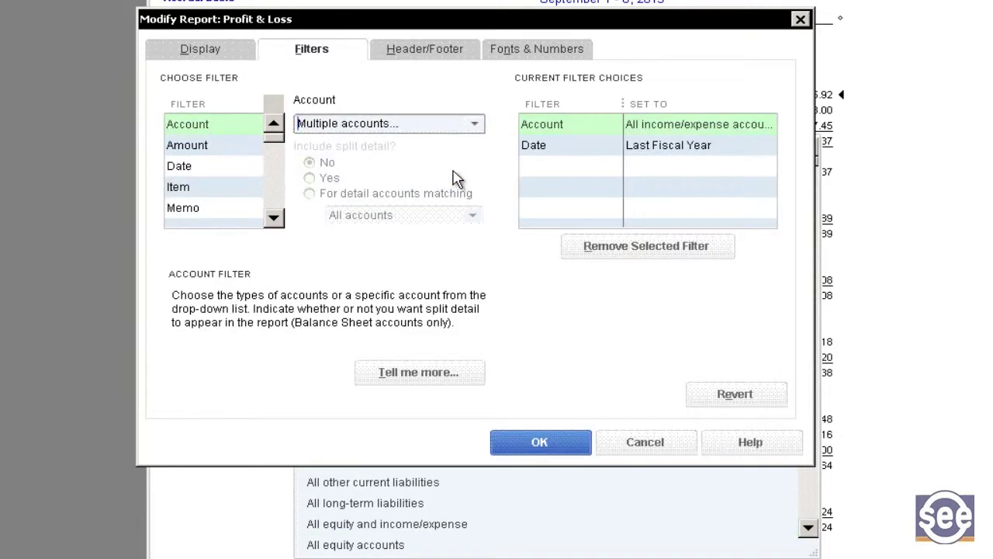
{"action": "left_click", "coordinate": [470, 147]}
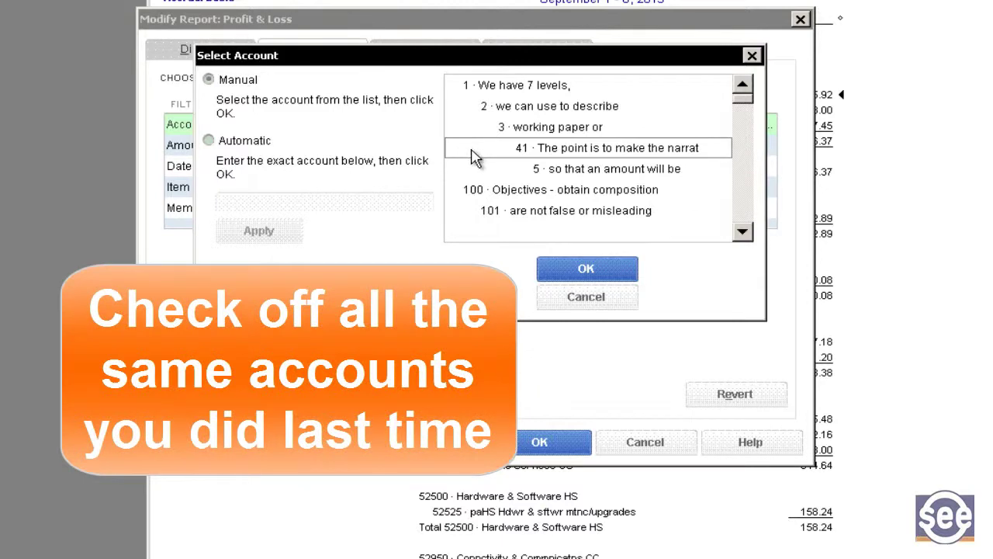
Select accounts 52950 through 52958 plus 52961 Courier and 52963 Postage for the Account filter and confirm the selection
{"action": "scroll", "coordinate": [475, 155], "scroll_direction": "down", "scroll_amount": 10}
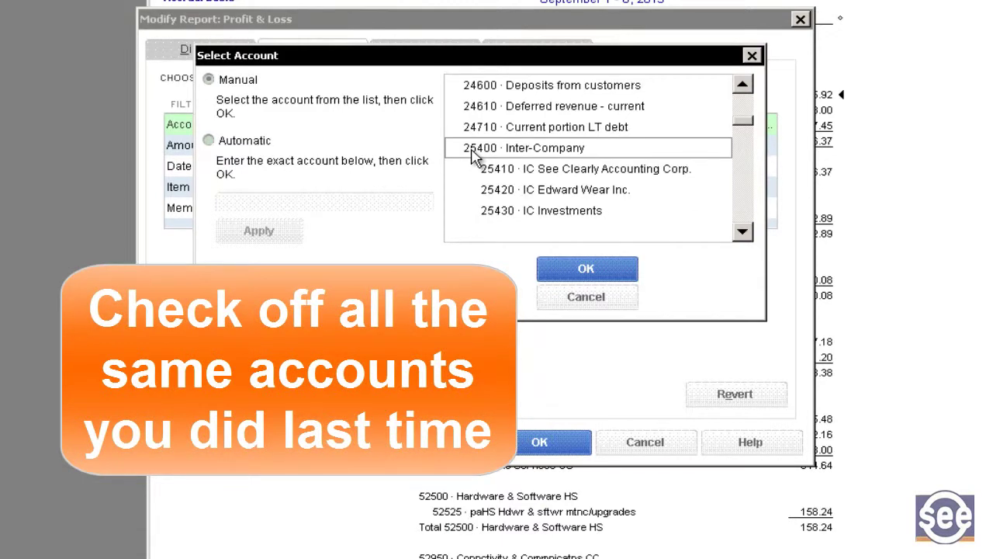
{"action": "scroll", "coordinate": [475, 155], "scroll_direction": "down", "scroll_amount": 10}
{"action": "left_click", "coordinate": [475, 155]}
{"action": "left_click", "coordinate": [465, 168]}
{"action": "left_click", "coordinate": [471, 194]}
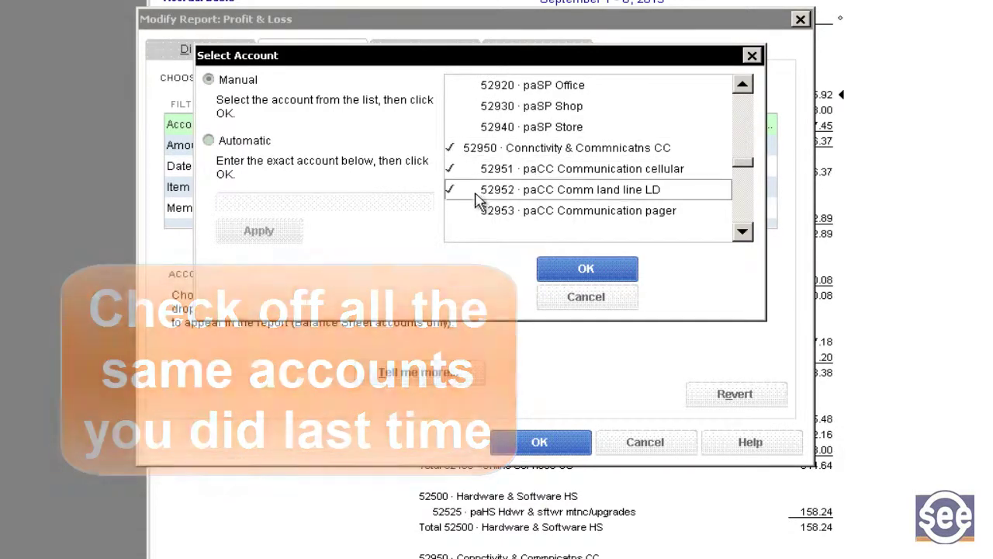
{"action": "left_click", "coordinate": [468, 213]}
{"action": "scroll", "coordinate": [477, 171], "scroll_direction": "down", "scroll_amount": 2}
{"action": "left_click", "coordinate": [485, 106]}
{"action": "left_click", "coordinate": [487, 126]}
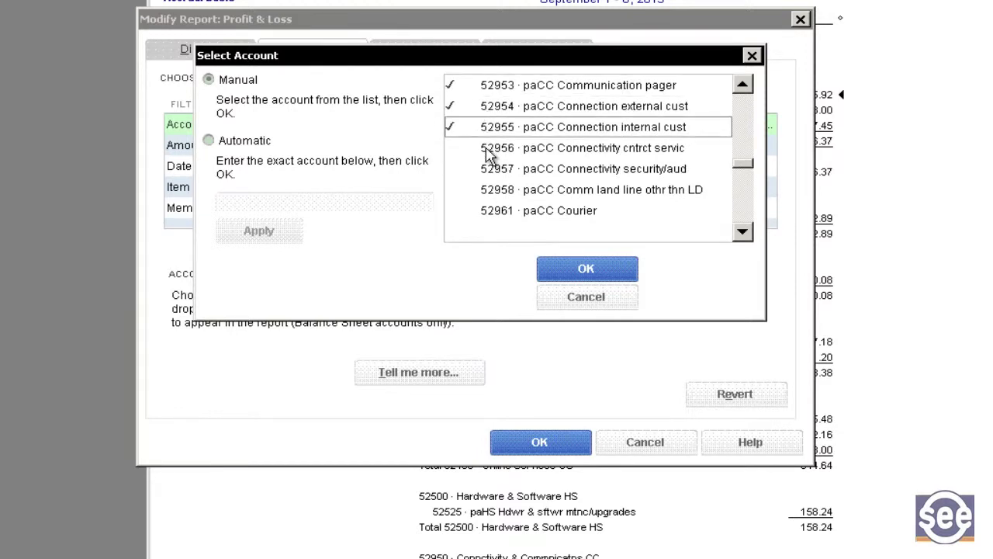
{"action": "left_click", "coordinate": [488, 148]}
{"action": "left_click", "coordinate": [490, 168]}
{"action": "left_click", "coordinate": [493, 189]}
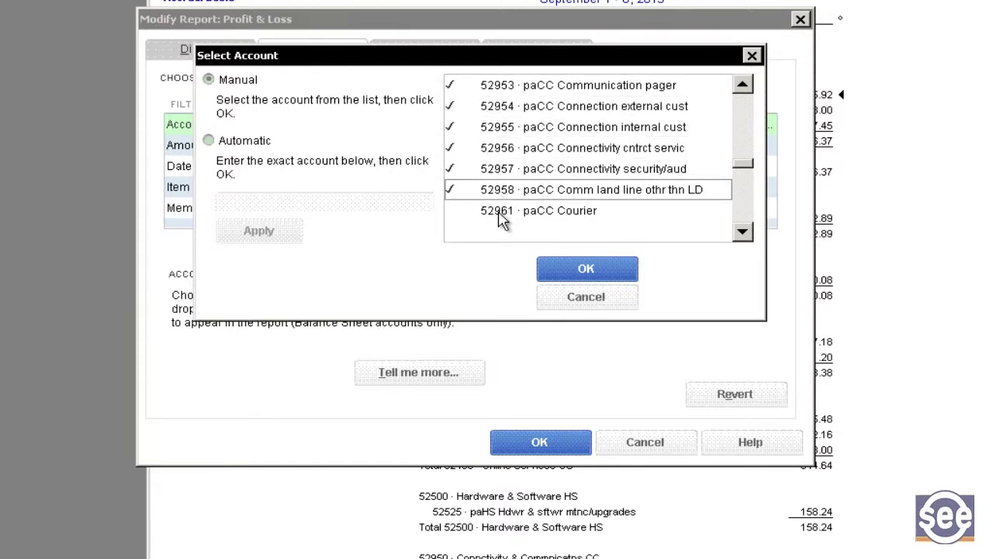
{"action": "left_click", "coordinate": [501, 209]}
{"action": "scroll", "coordinate": [494, 188], "scroll_direction": "down", "scroll_amount": 1}
{"action": "left_click", "coordinate": [487, 168]}
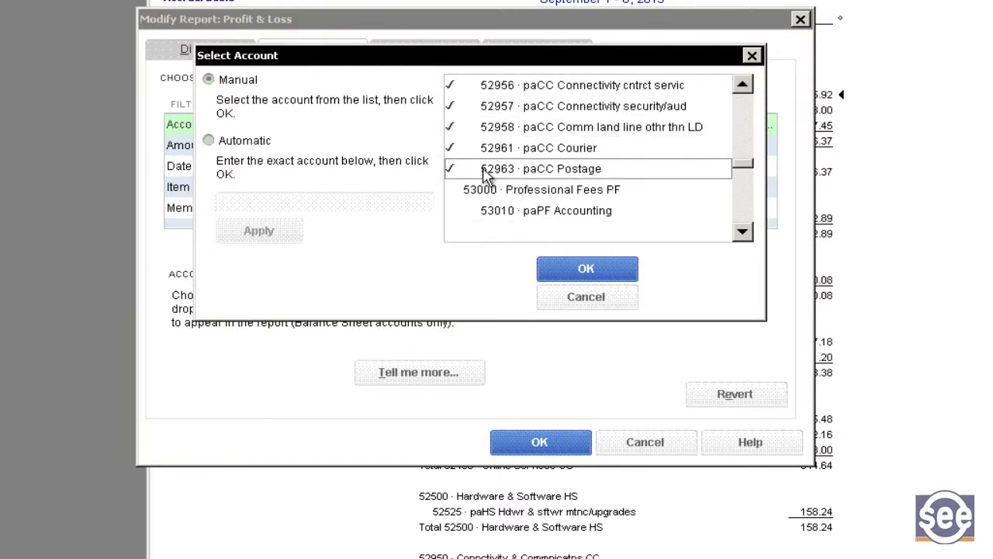
{"action": "left_click", "coordinate": [563, 269]}
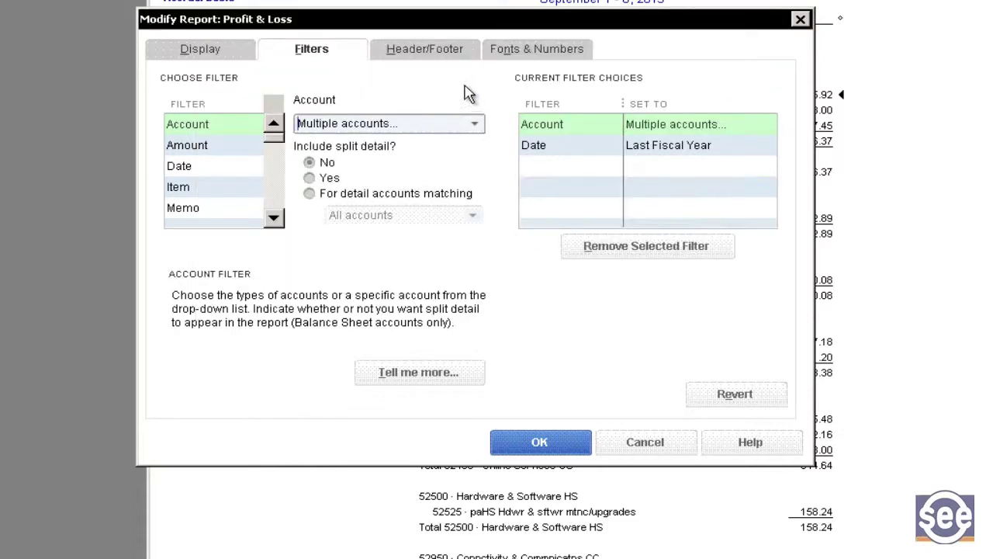
Set the report title to "P 52952 LS paCC Comm land line LD 52.952" and apply the report customization
{"action": "left_click", "coordinate": [446, 49]}
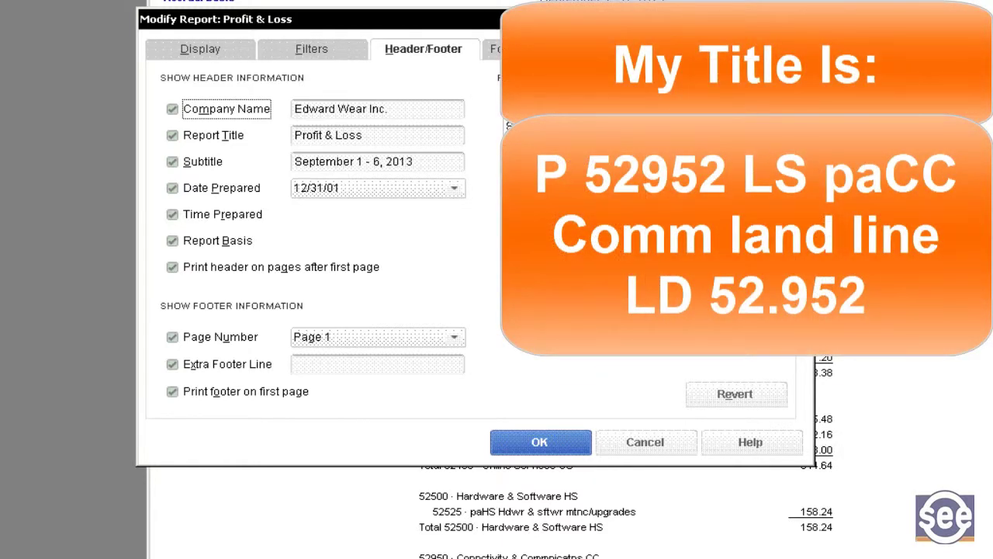
{"action": "left_click", "coordinate": [289, 135]}
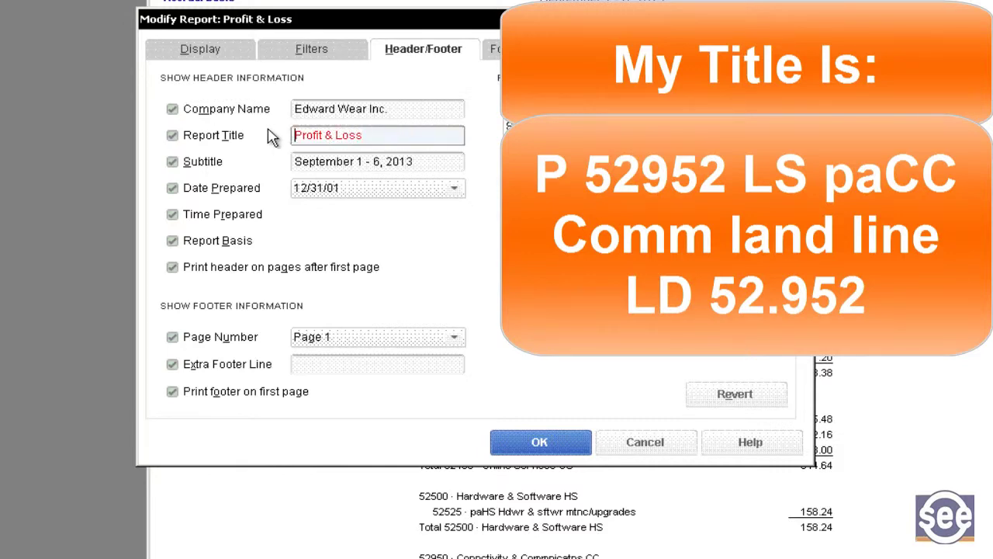
{"action": "type", "text": "P 52952 LS paCC Comm land line LD 52.952"}
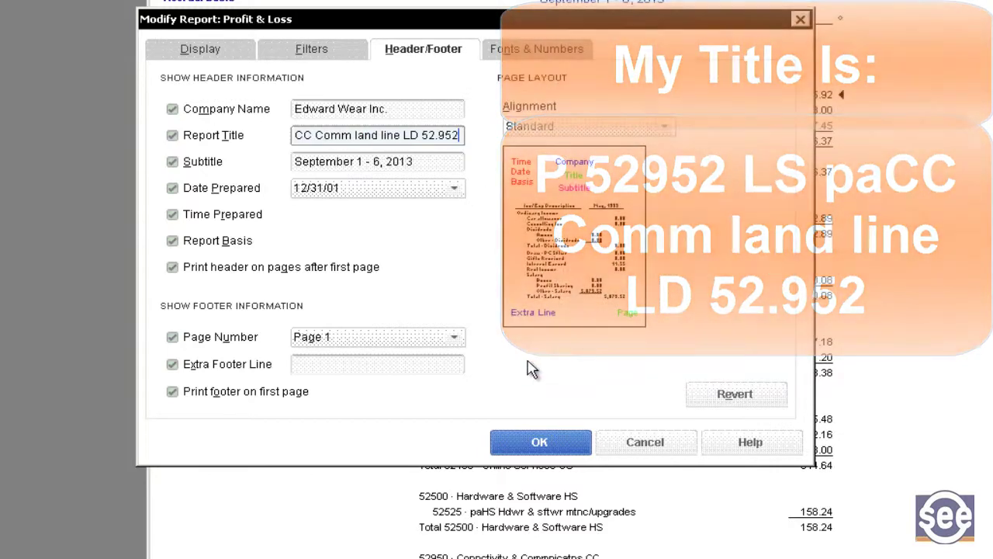
{"action": "left_click", "coordinate": [553, 442]}
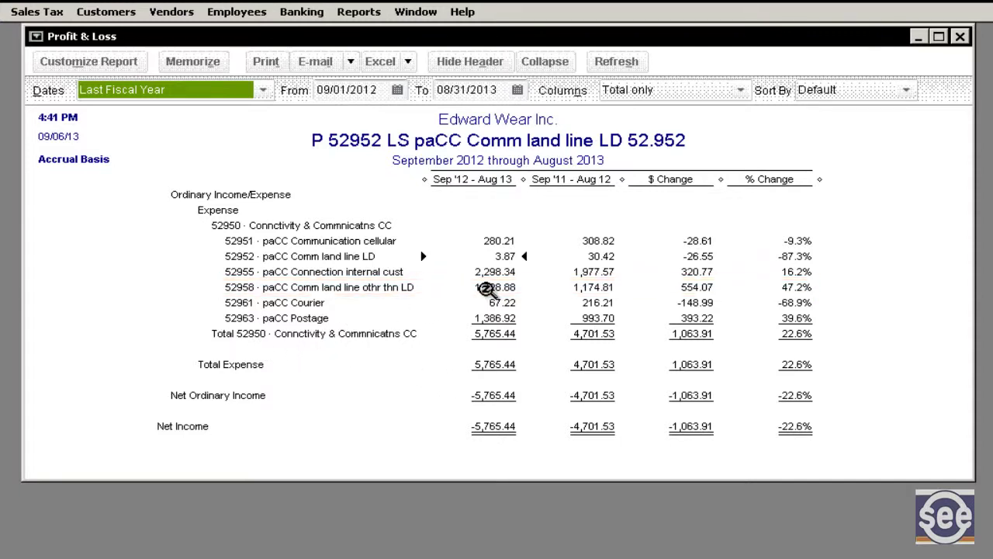
Change the number at the end of the Profit & Loss report's title to 52.958 and apply the customization
{"action": "left_click", "coordinate": [492, 289]}
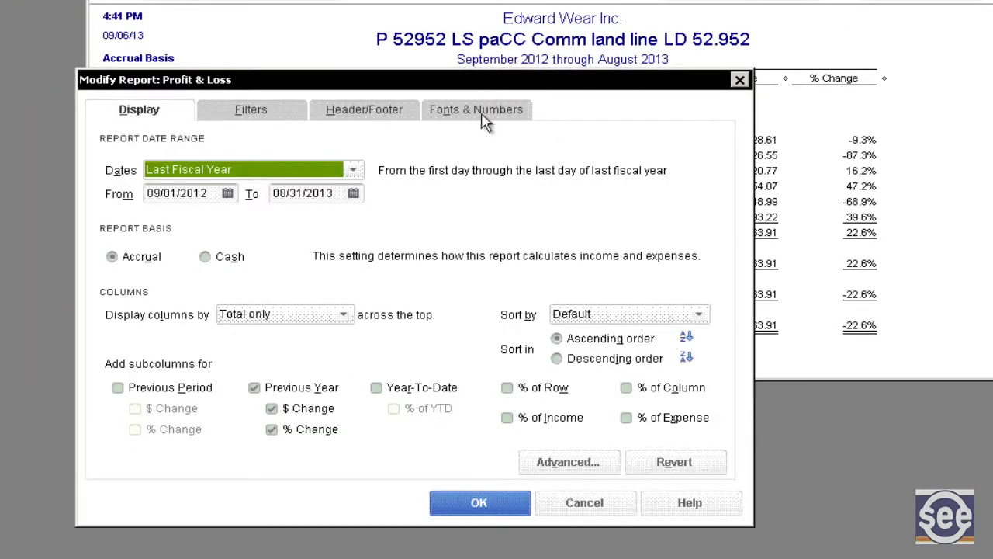
{"action": "left_click", "coordinate": [353, 110]}
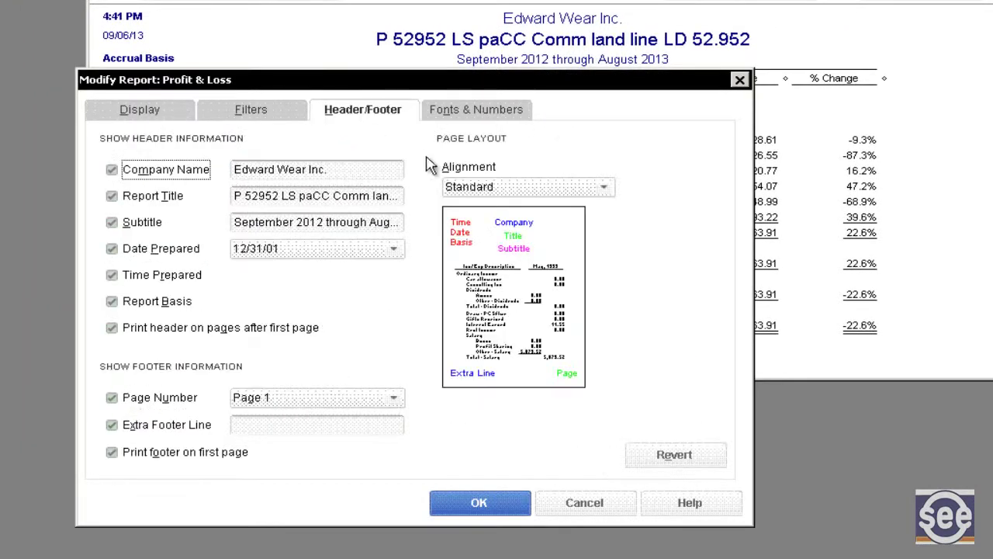
{"action": "left_click", "coordinate": [280, 196]}
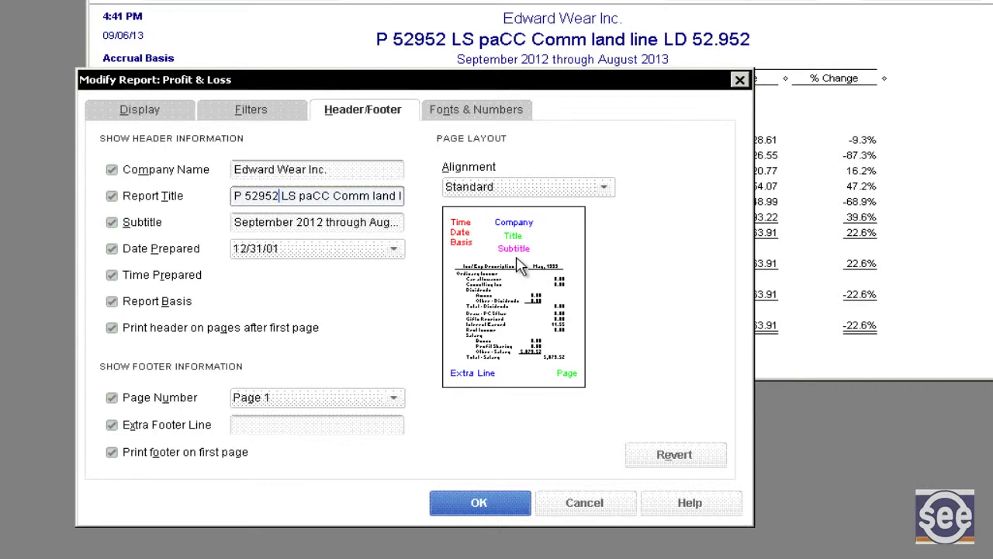
{"action": "key", "text": "End"}
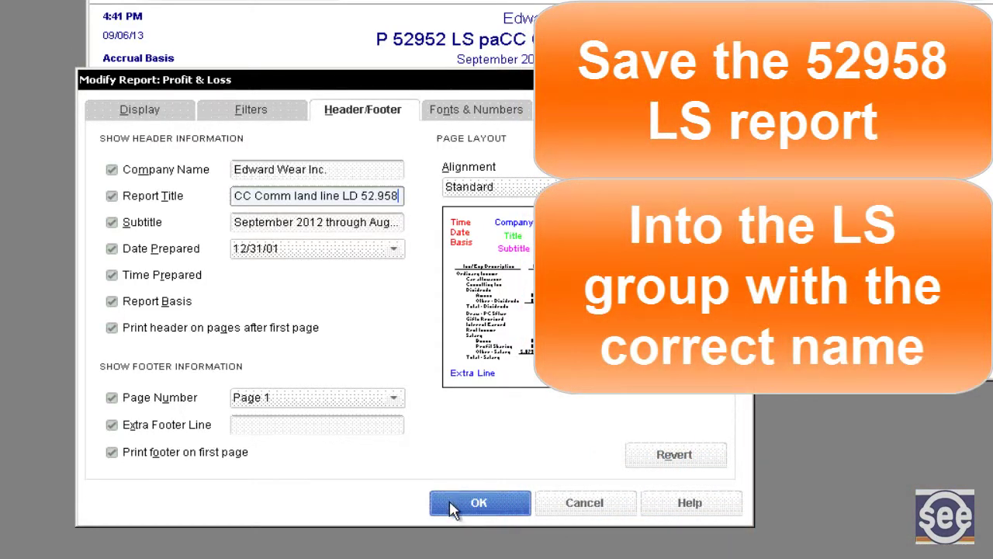
{"action": "left_click", "coordinate": [449, 499]}
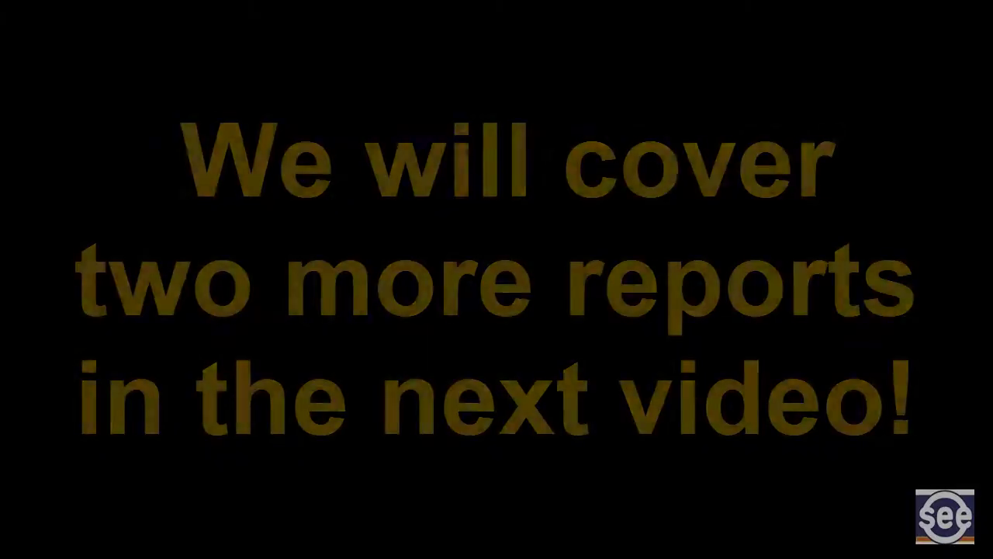